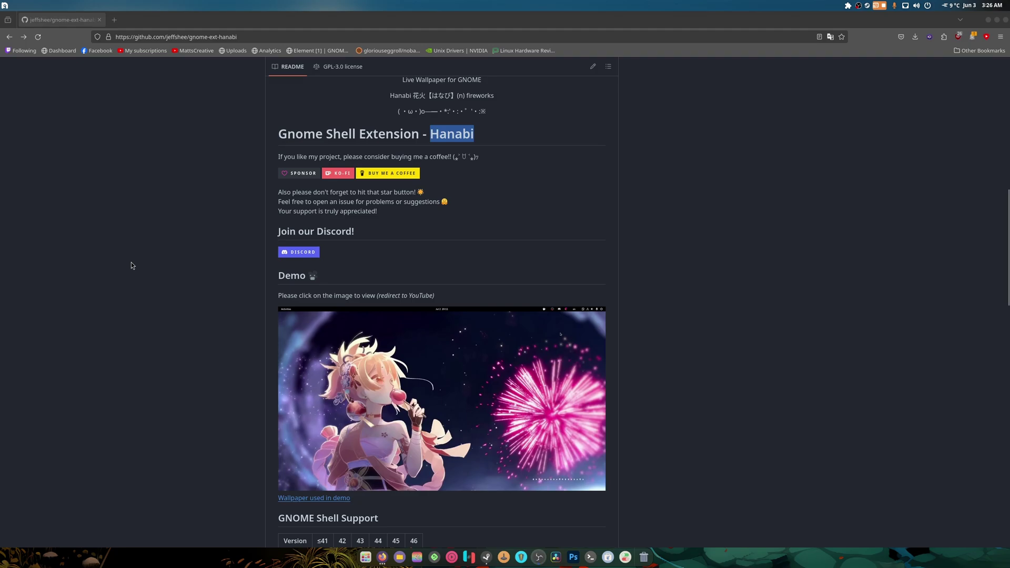
# Scroll the README to Installation and copy the 'For GNOME 45 and later' git clone command.
pyautogui.scroll(-3, 129, 271)
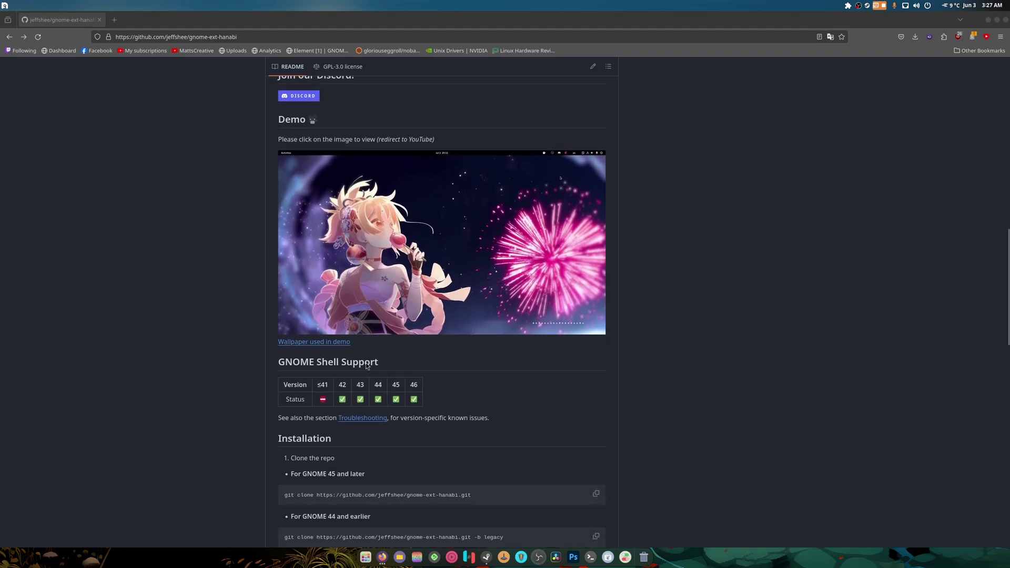
pyautogui.scroll(10, 400, 368)
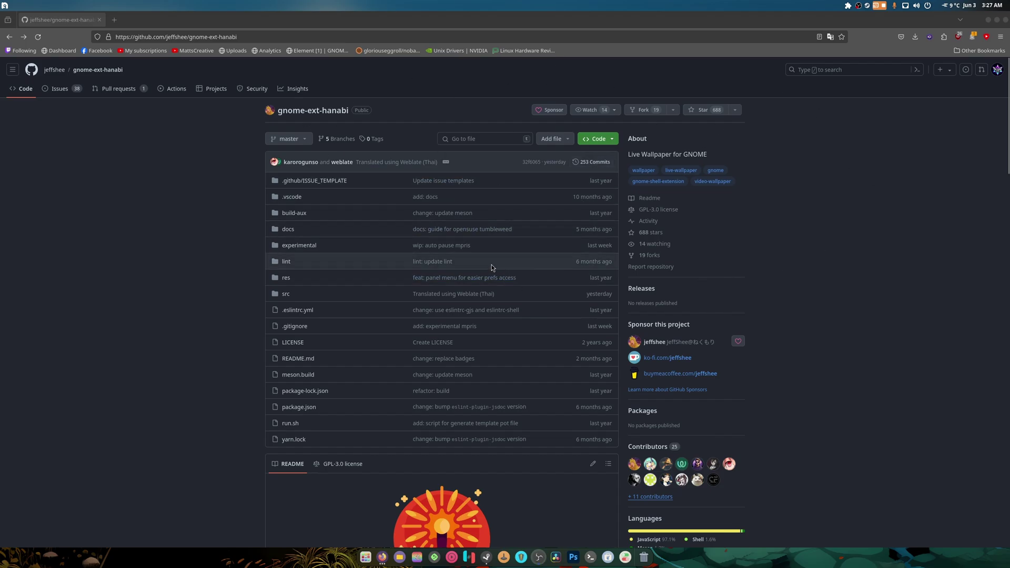
pyautogui.scroll(-7, 209, 236)
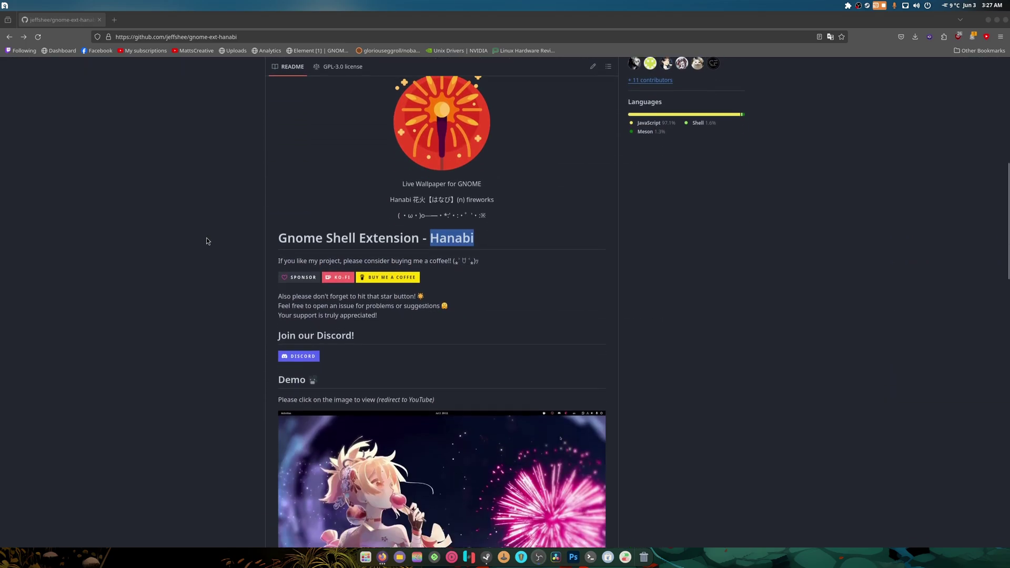
pyautogui.scroll(-10, 207, 238)
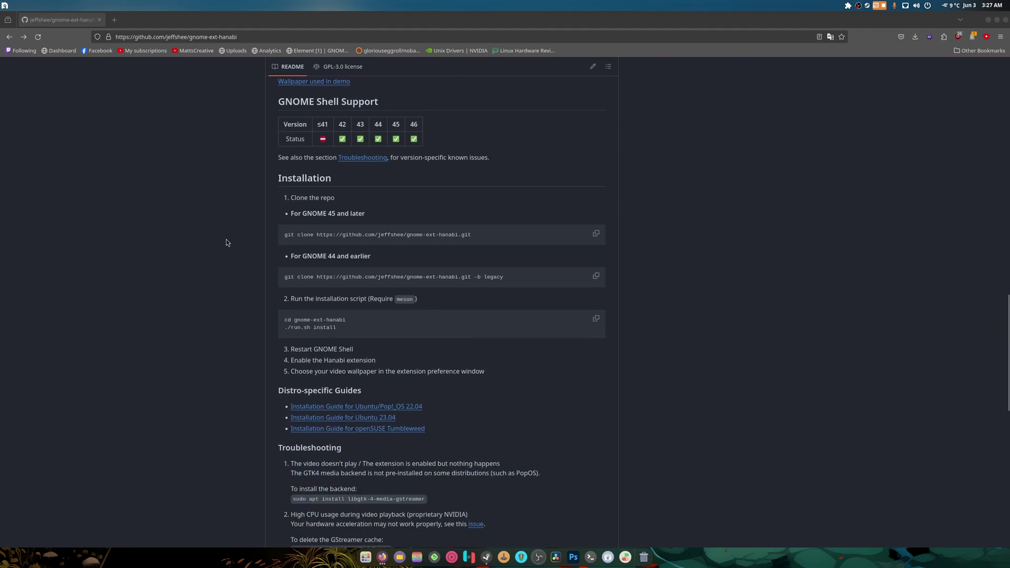
pyautogui.click(596, 233)
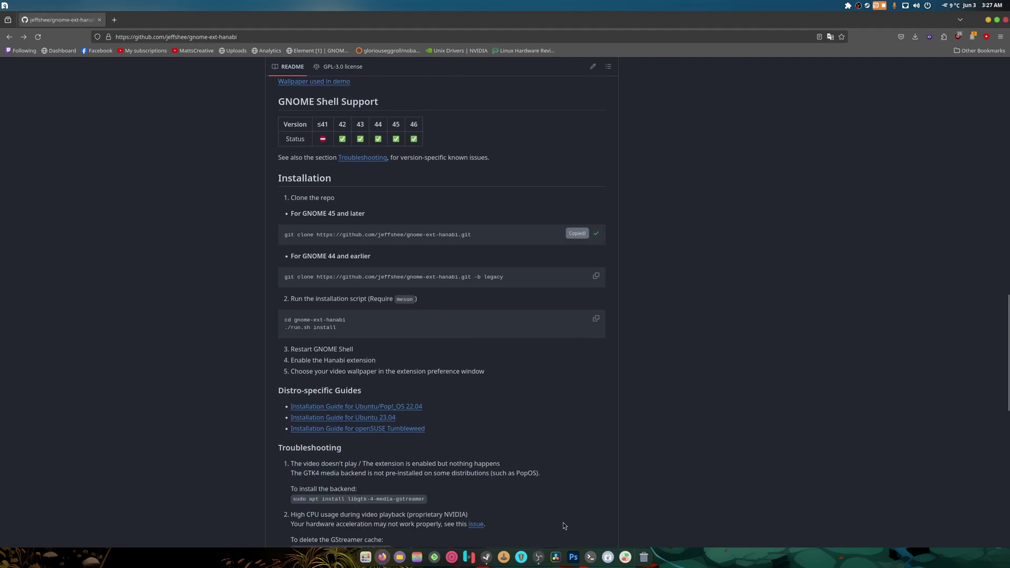
# In a new terminal, run the pasted git clone command and cd into gnome-ext-hanabi.
pyautogui.click(590, 557)
pyautogui.rightClick(166, 158)
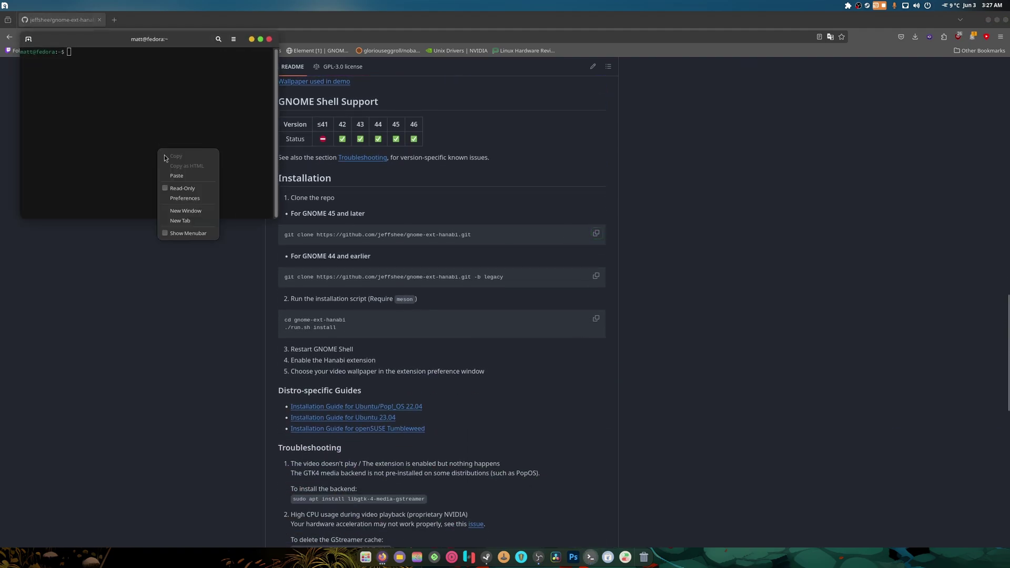
pyautogui.click(186, 177)
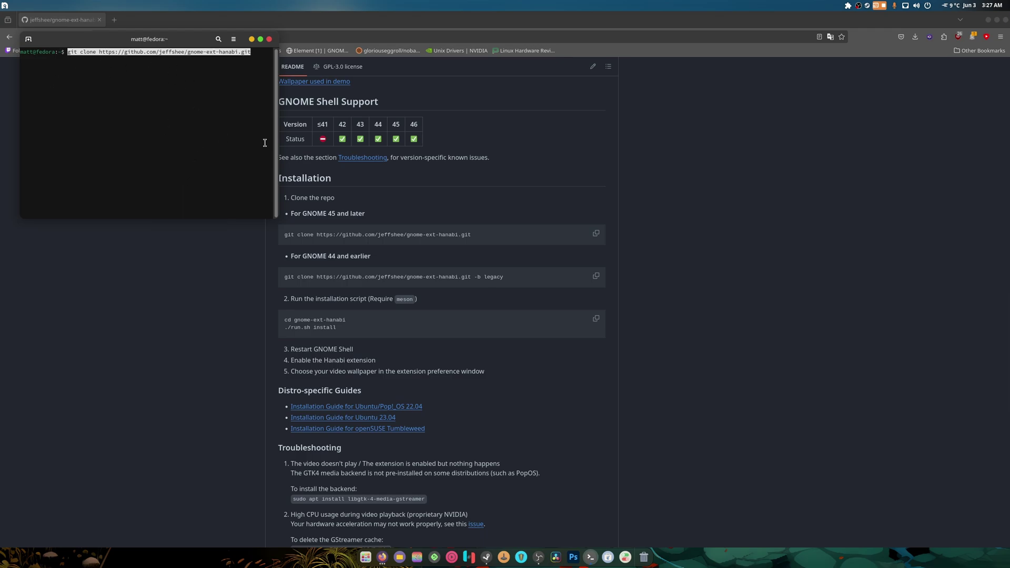
pyautogui.press('End')
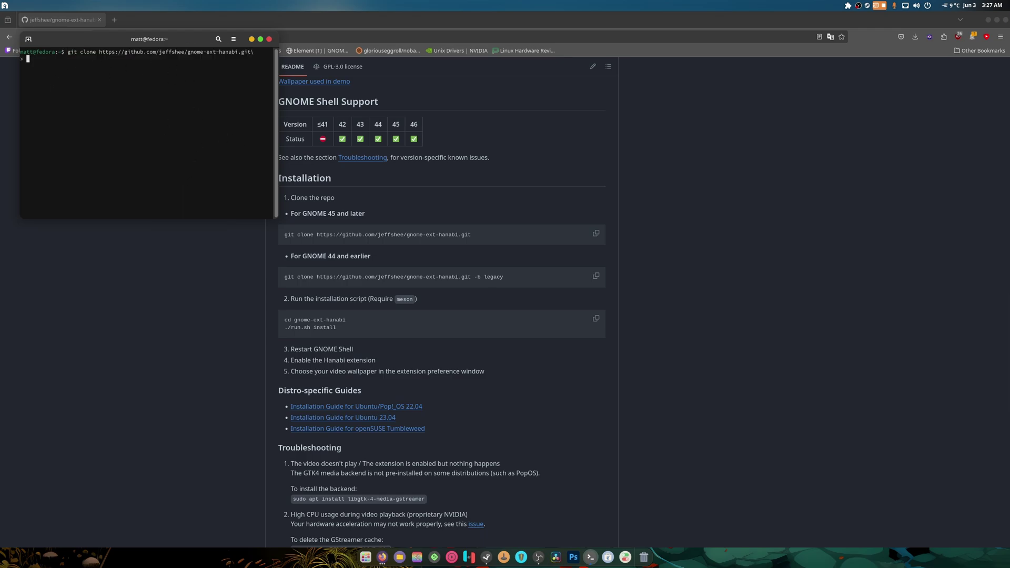
pyautogui.hotkey('ctrl', 'c')
pyautogui.press('Up')
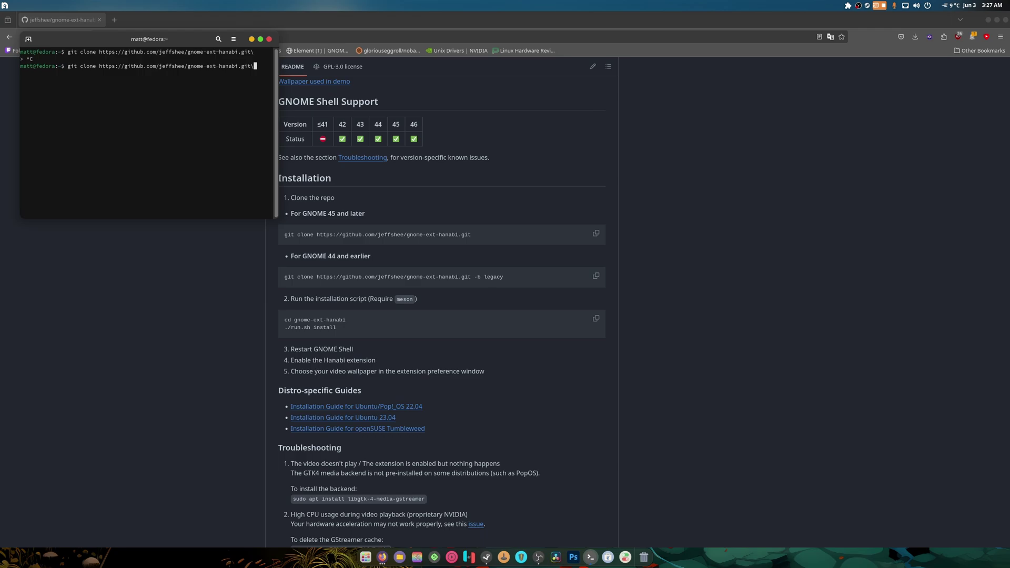
pyautogui.press('Return')
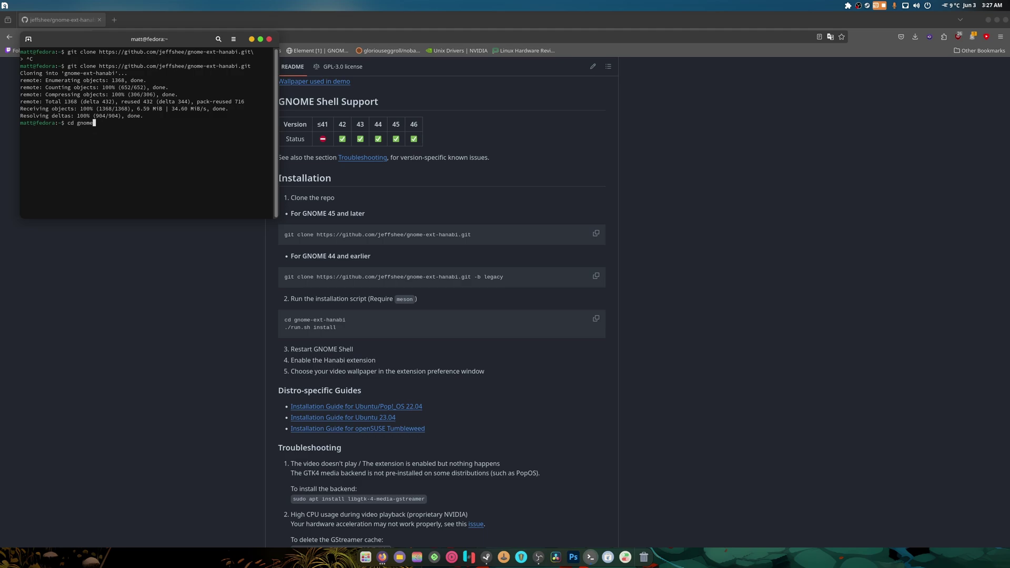
pyautogui.write('cd gnome')
pyautogui.press('Tab')
pyautogui.press('Return')
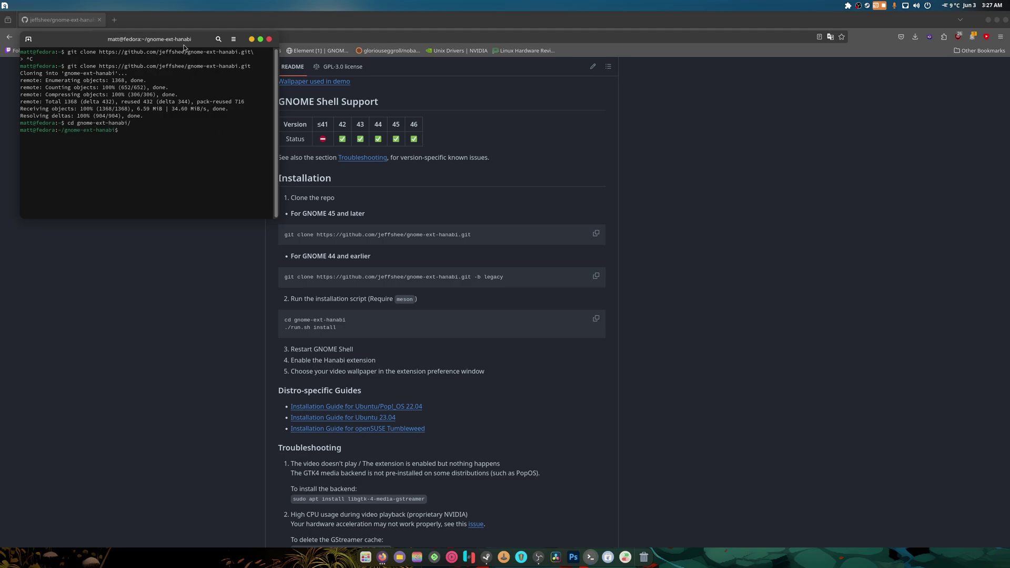
# Copy './run.sh install' from the README and run it in the terminal.
pyautogui.click(251, 39)
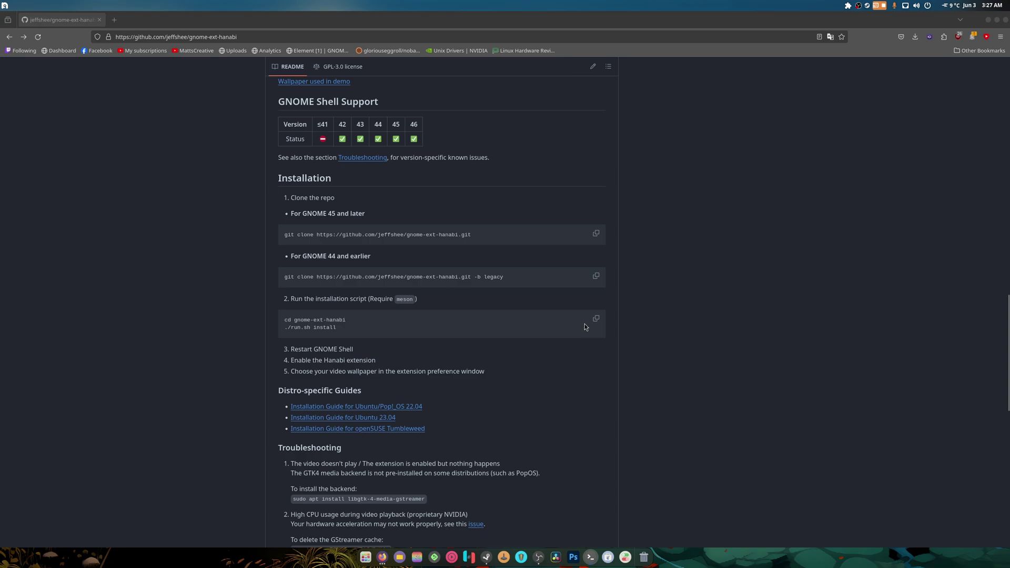
pyautogui.moveTo(361, 331); pyautogui.dragTo(278, 326)
pyautogui.rightClick(288, 327)
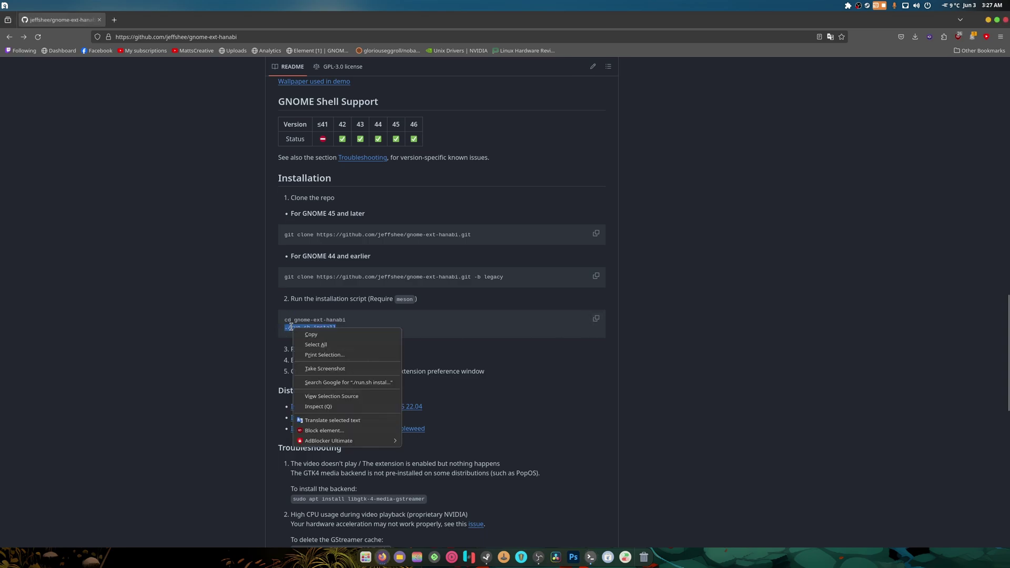
pyautogui.click(315, 334)
pyautogui.hotkey('alt', 'Tab')
pyautogui.rightClick(437, 132)
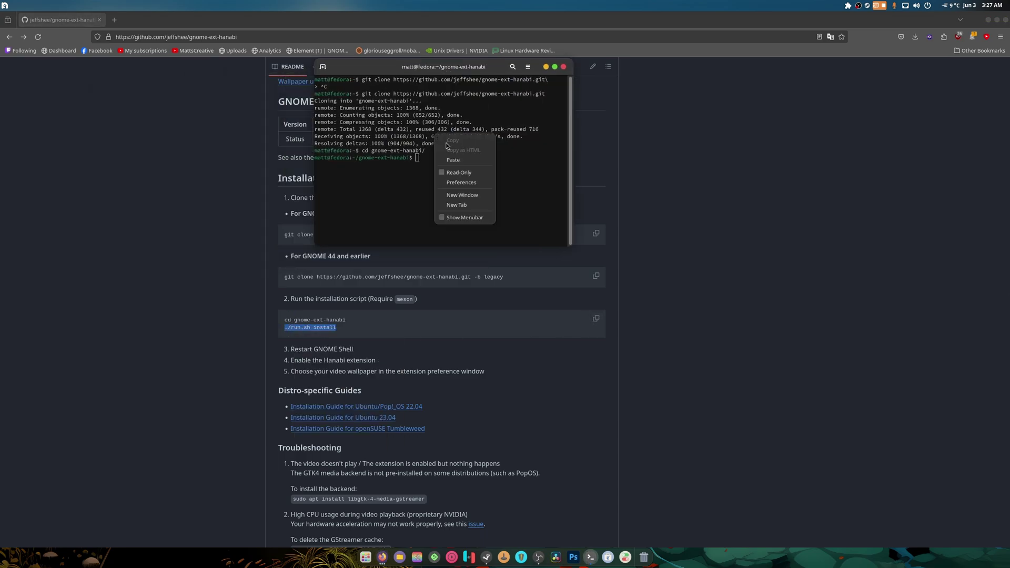
pyautogui.click(461, 161)
pyautogui.press('Return')
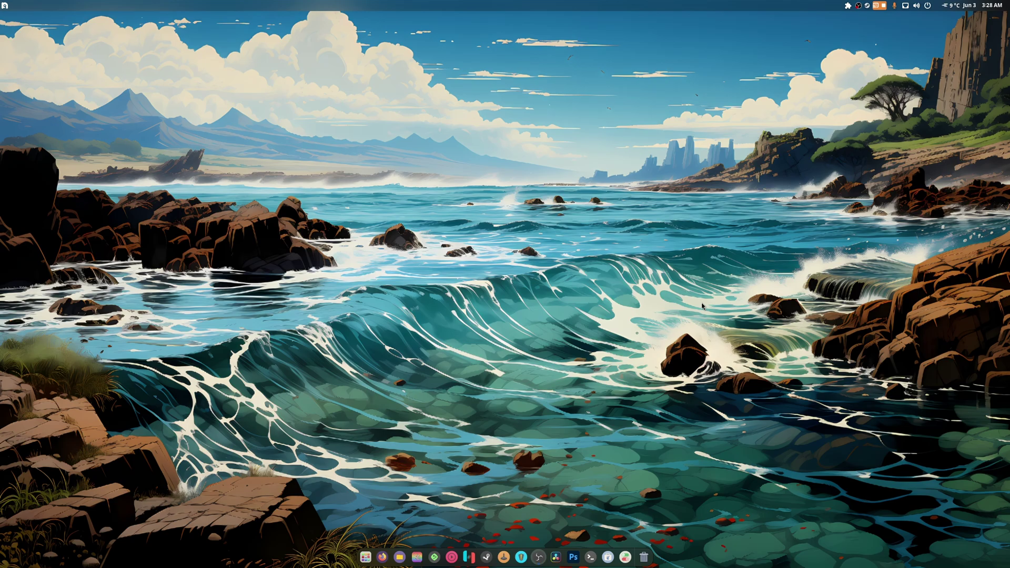
# Open the extensions indicator in the top panel to reach Hanabi Extension preferences.
pyautogui.click(847, 6)
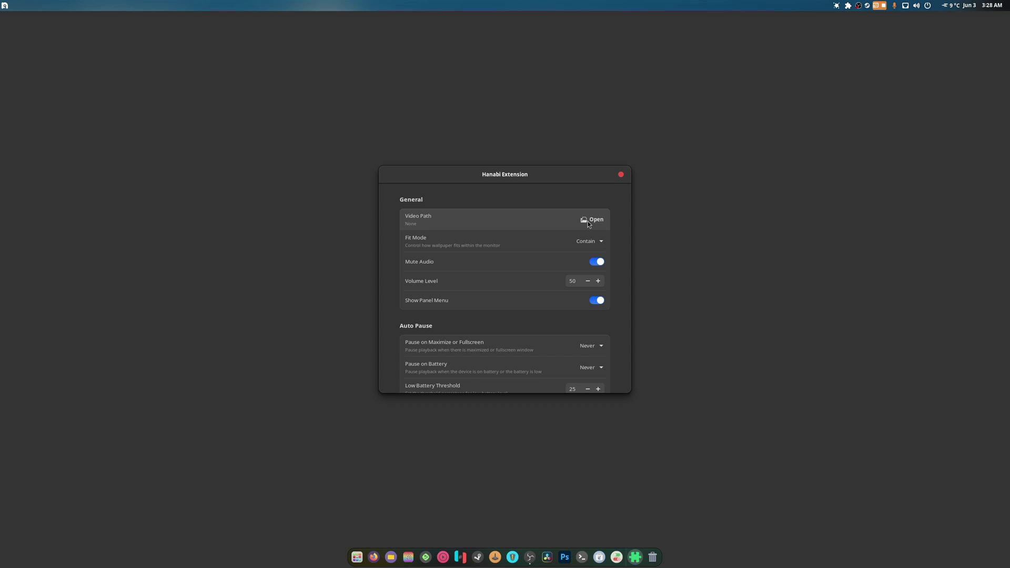
# In the Experimental section, switch on NVIDIA Stateless Decoders and Experimental VA Plugin.
pyautogui.scroll(-6, 475, 325)
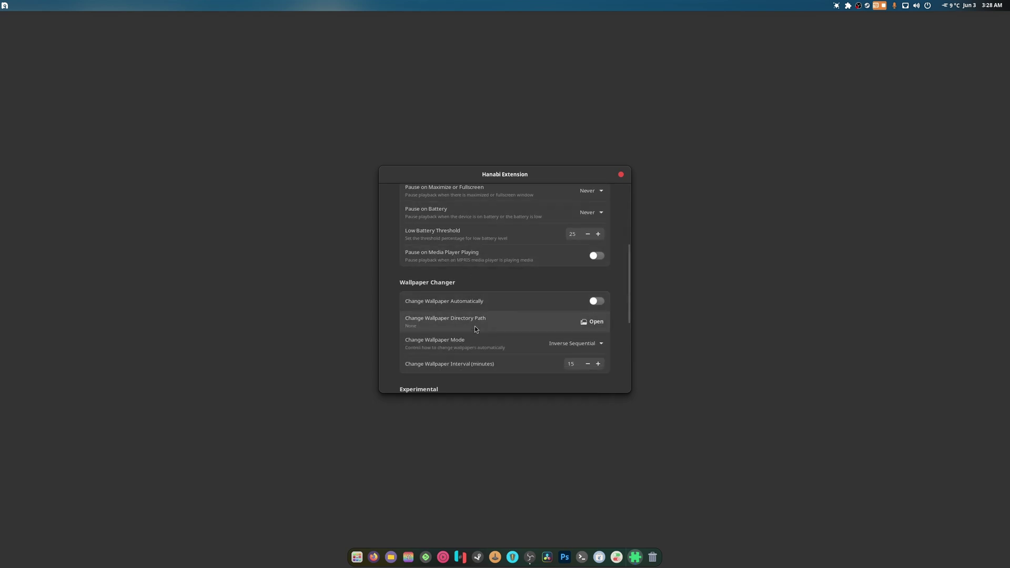
pyautogui.scroll(-2, 497, 362)
pyautogui.scroll(-3, 497, 362)
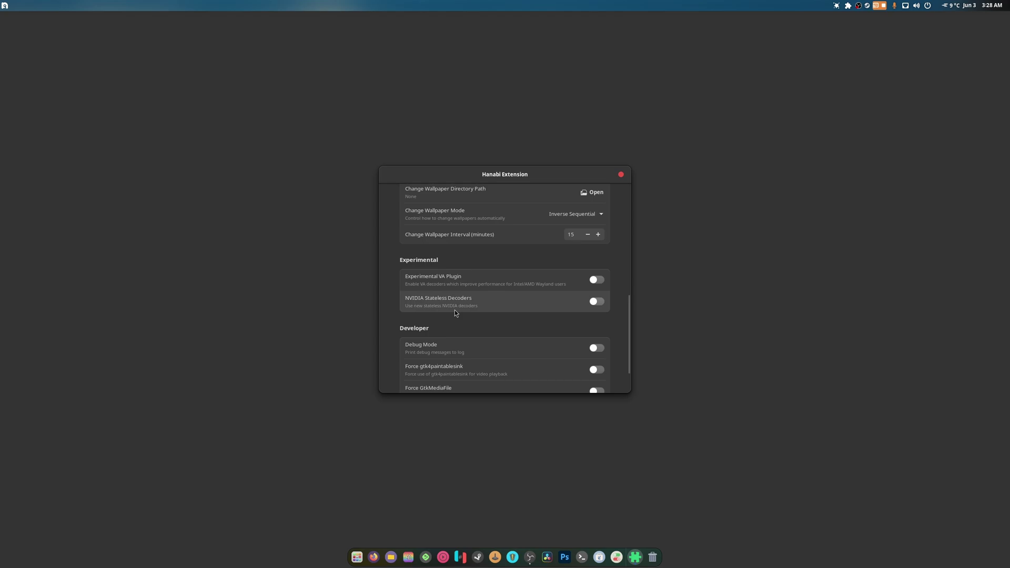
pyautogui.click(598, 301)
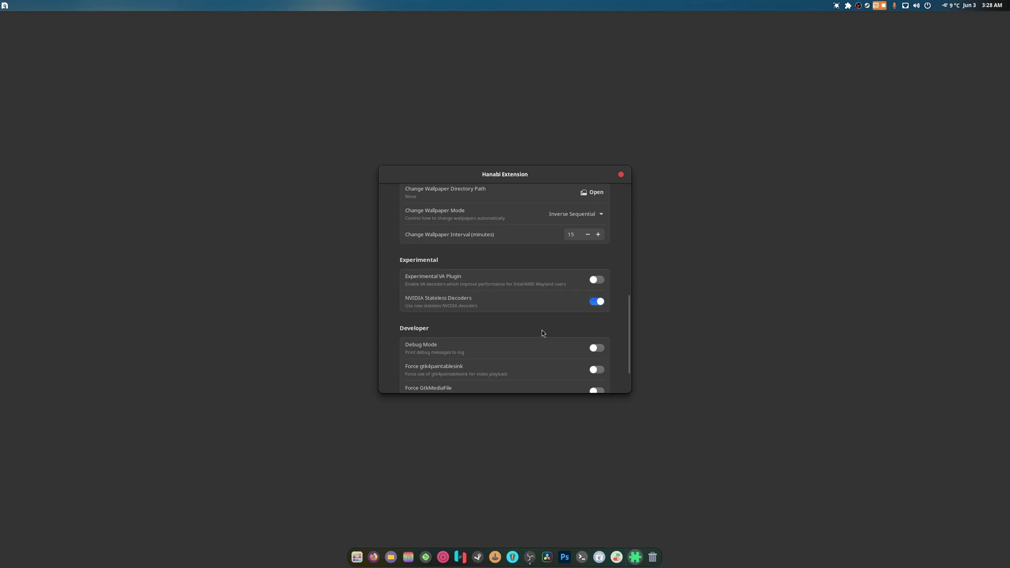
pyautogui.click(597, 280)
pyautogui.scroll(-2, 531, 342)
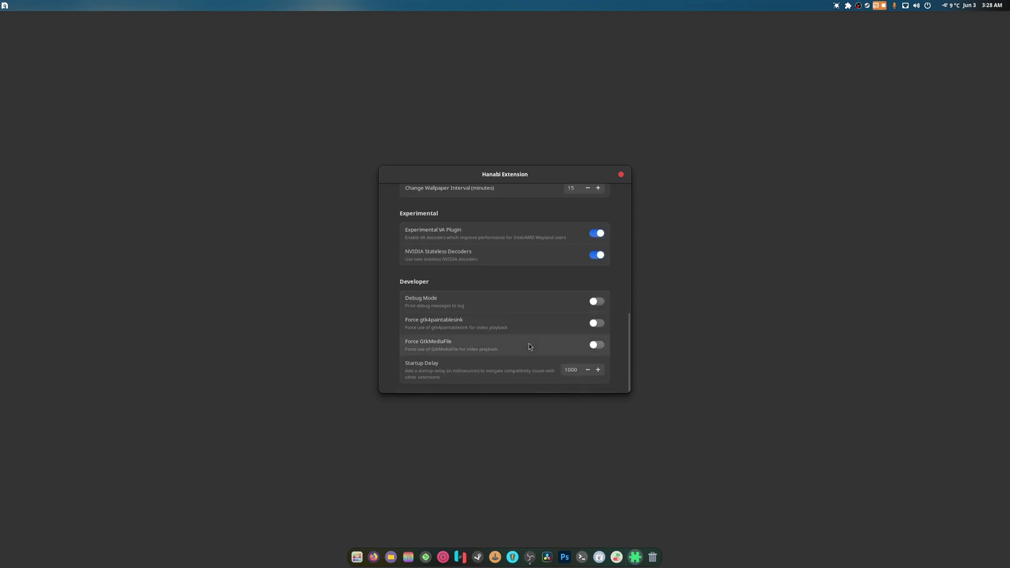
pyautogui.scroll(15, 529, 351)
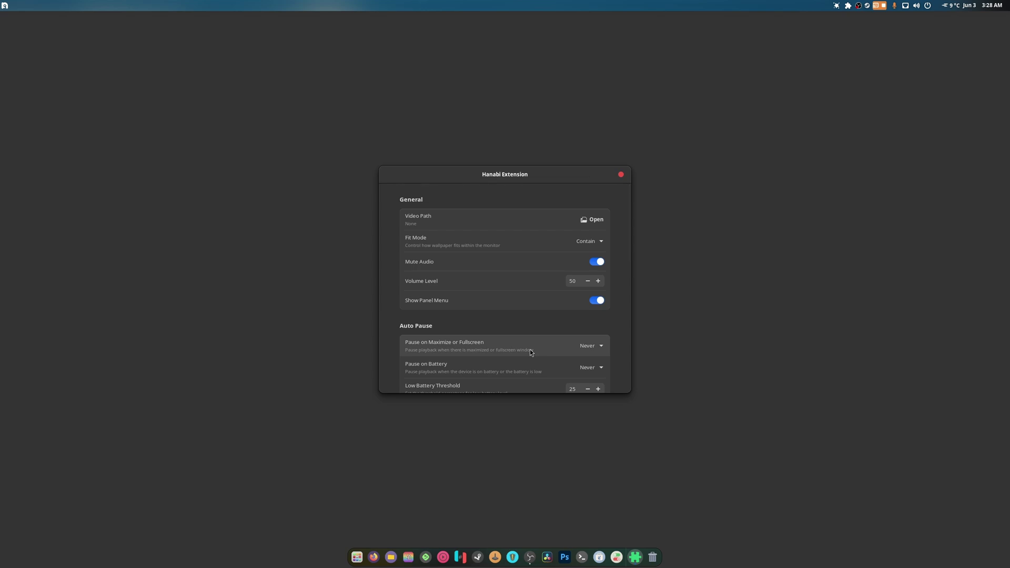
# Launch Firefox and search YouTube for 'ocean loop background'.
pyautogui.click(373, 557)
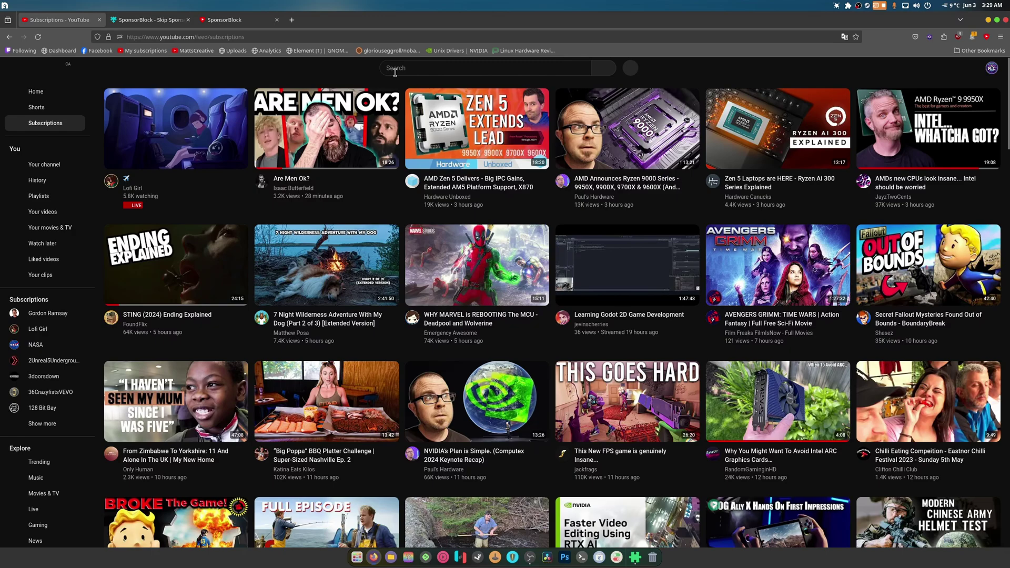
pyautogui.click(411, 69)
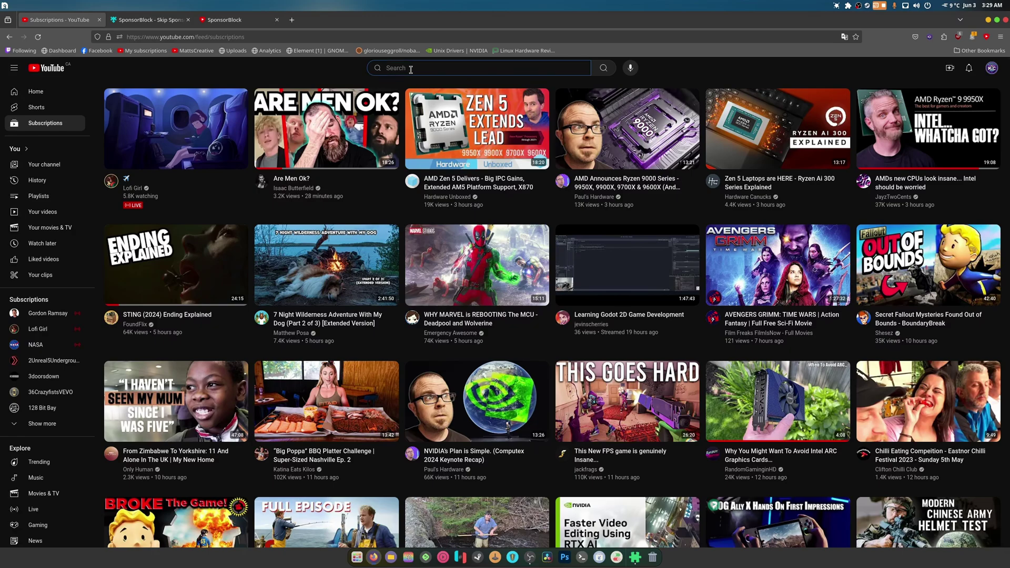
pyautogui.write('o')
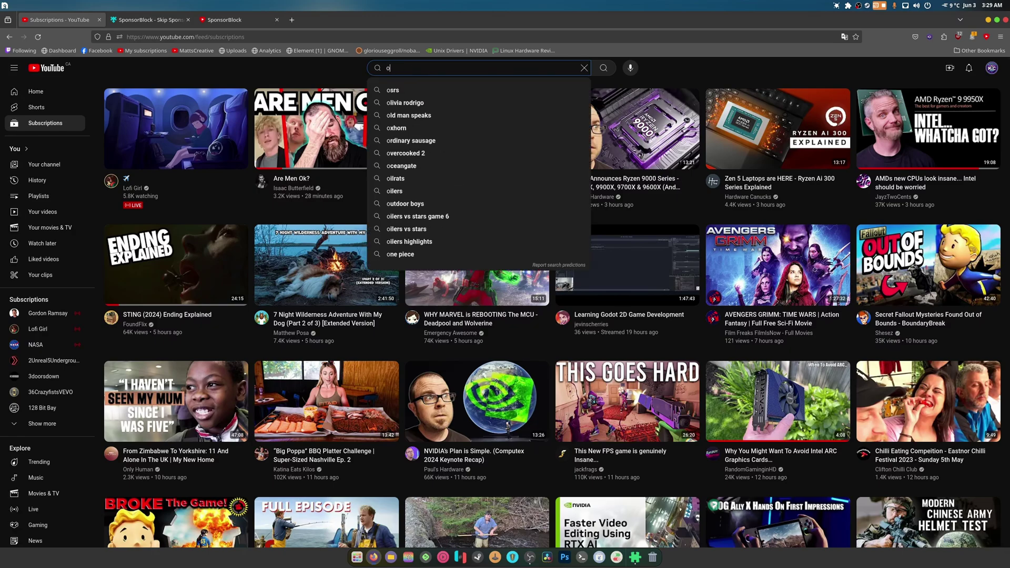
pyautogui.write('pcean ')
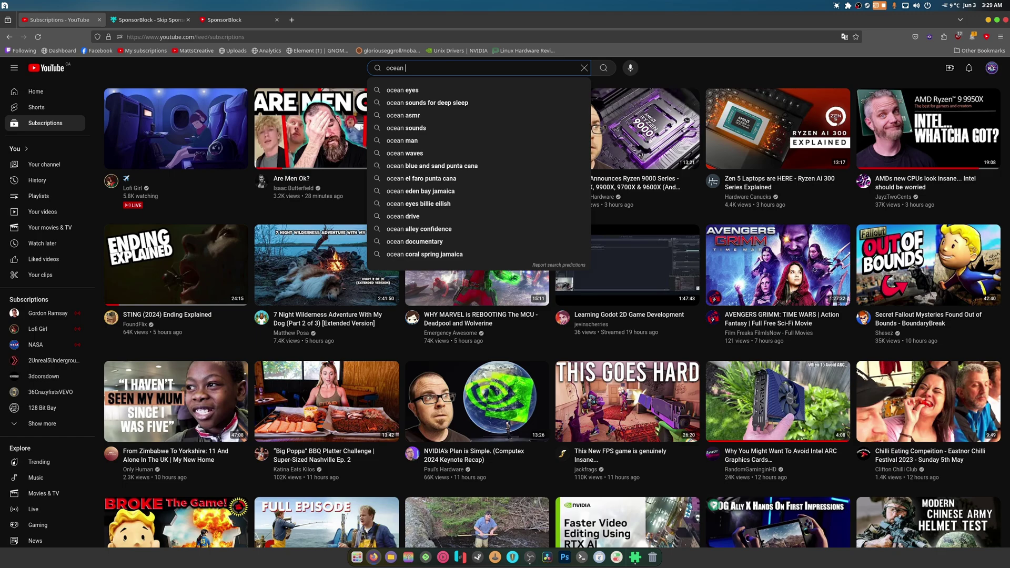
pyautogui.write('loop')
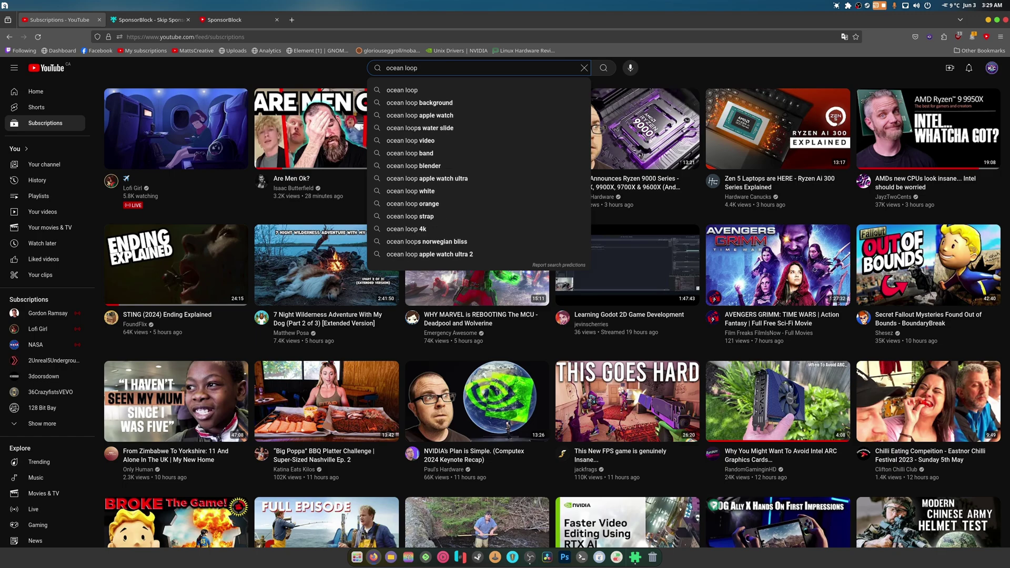
pyautogui.press('Down')
pyautogui.press('Down')
pyautogui.press('Return')
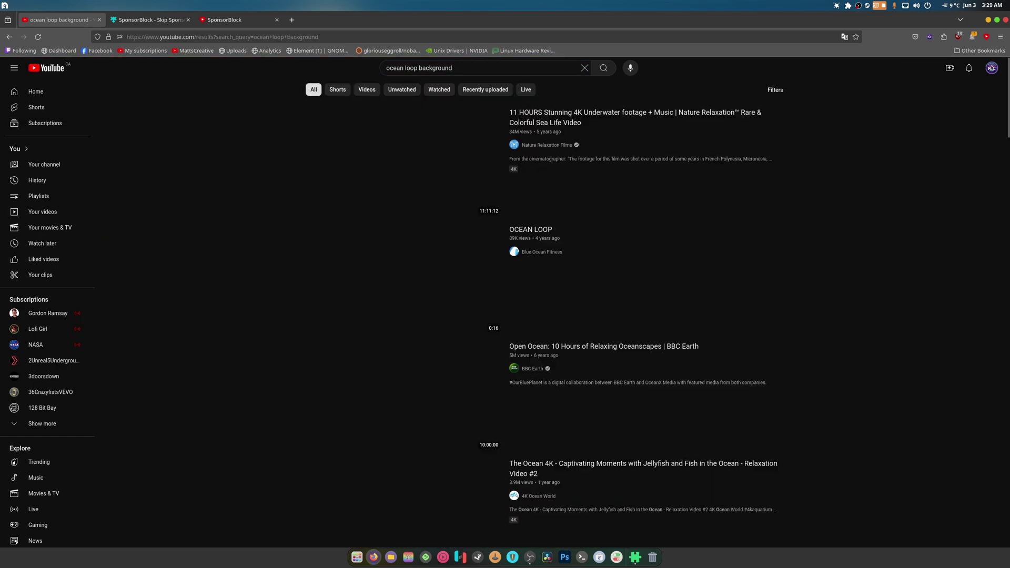
# Scroll through the ocean loop background results looking for a suitable clip.
pyautogui.moveTo(412, 143)
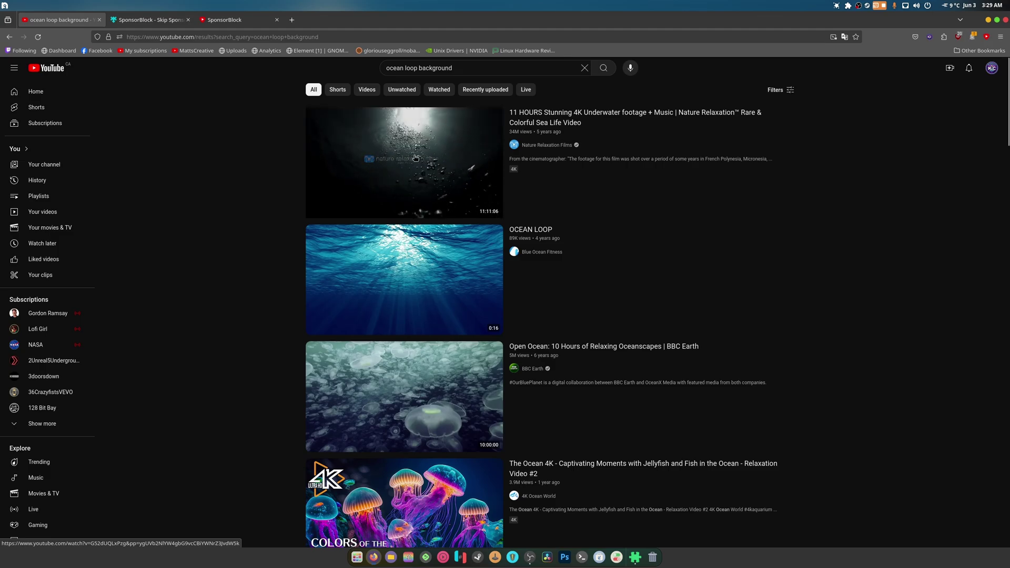
pyautogui.scroll(-5, 415, 157)
pyautogui.moveTo(429, 269)
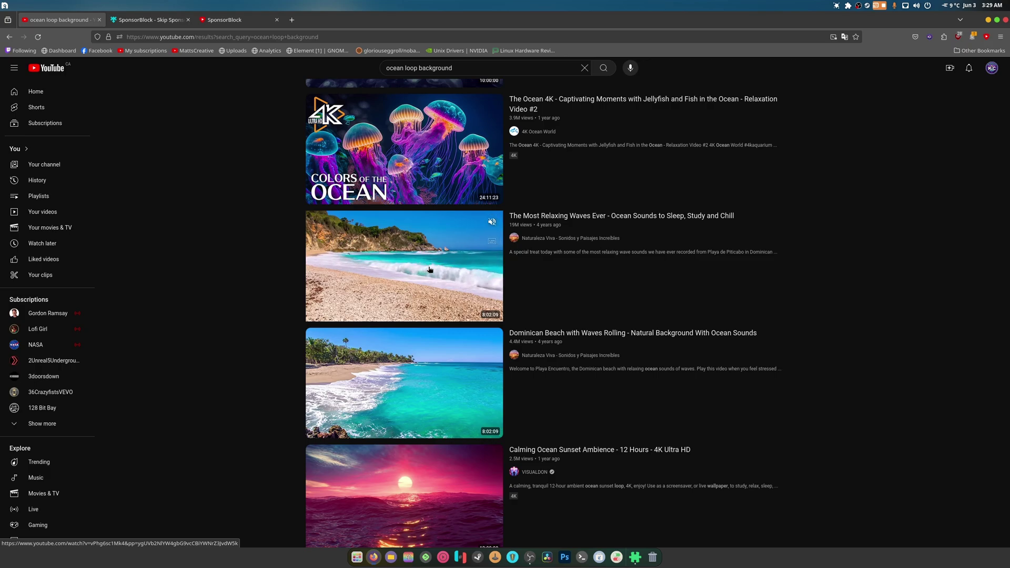
pyautogui.scroll(-4, 429, 270)
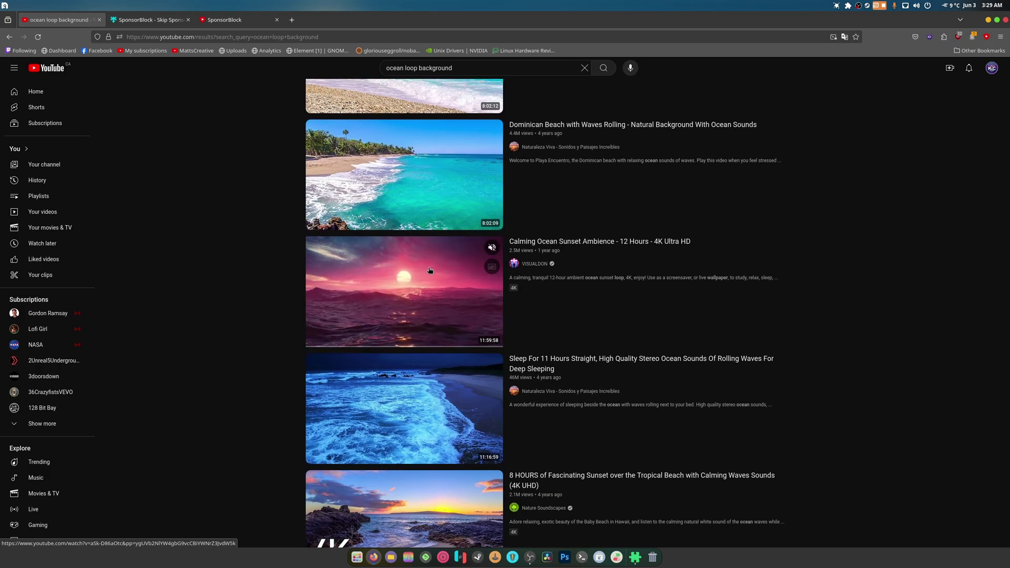
pyautogui.scroll(-4, 429, 269)
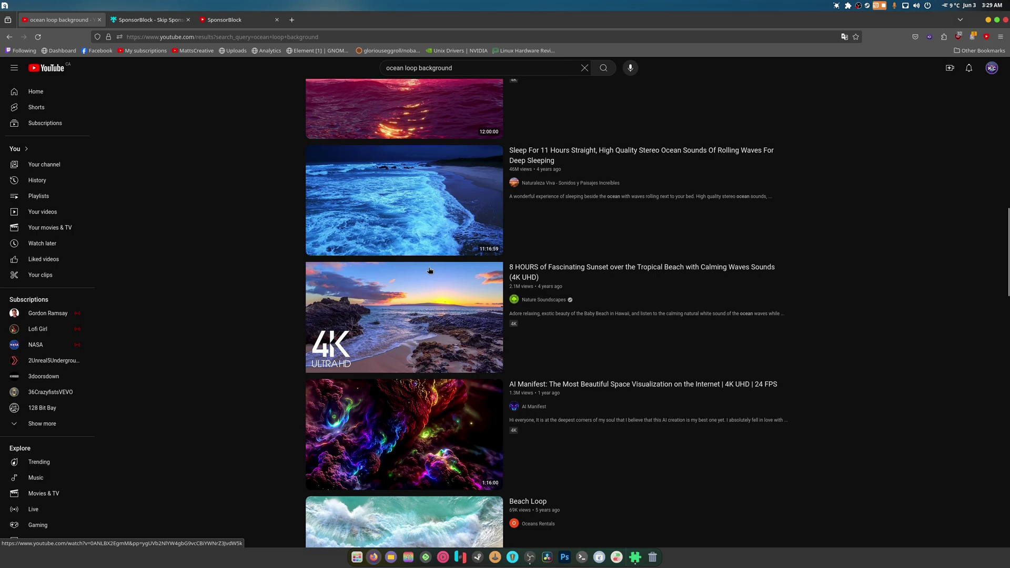
pyautogui.scroll(12, 429, 270)
pyautogui.click(480, 68)
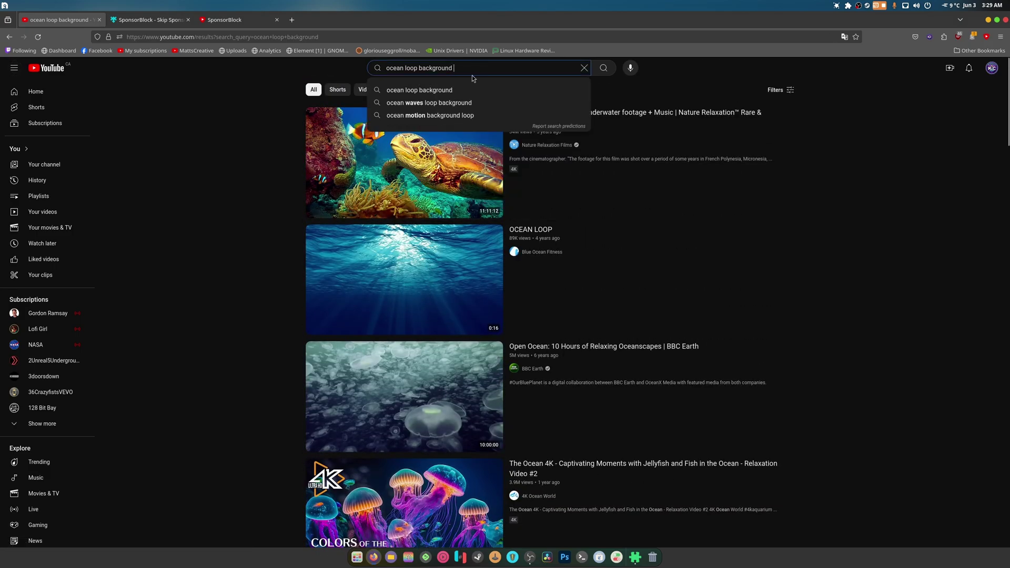
# Search 'ocean waves loop background', open Wave Background Loop, and expand its description.
pyautogui.click(463, 102)
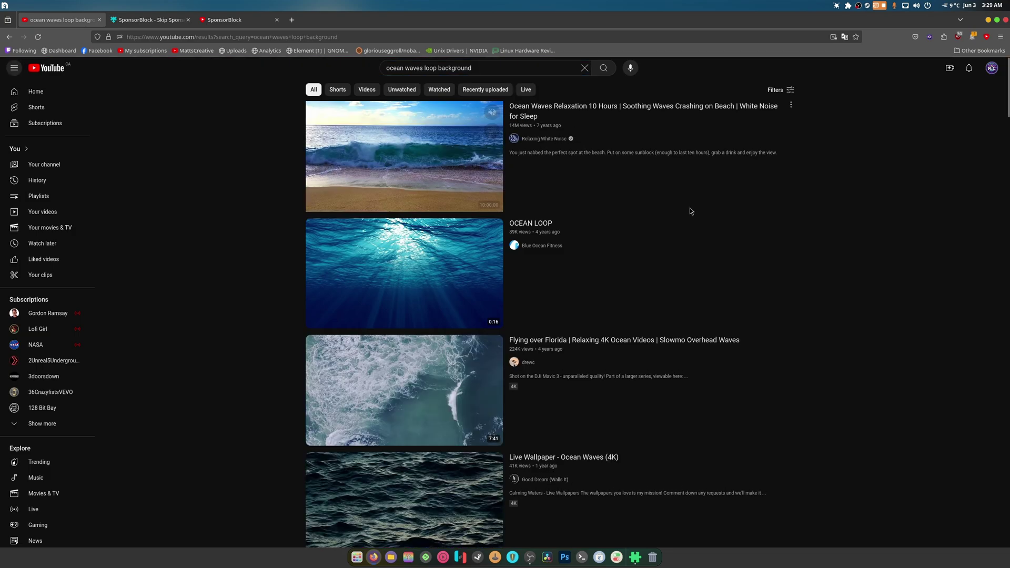
pyautogui.scroll(-8, 689, 211)
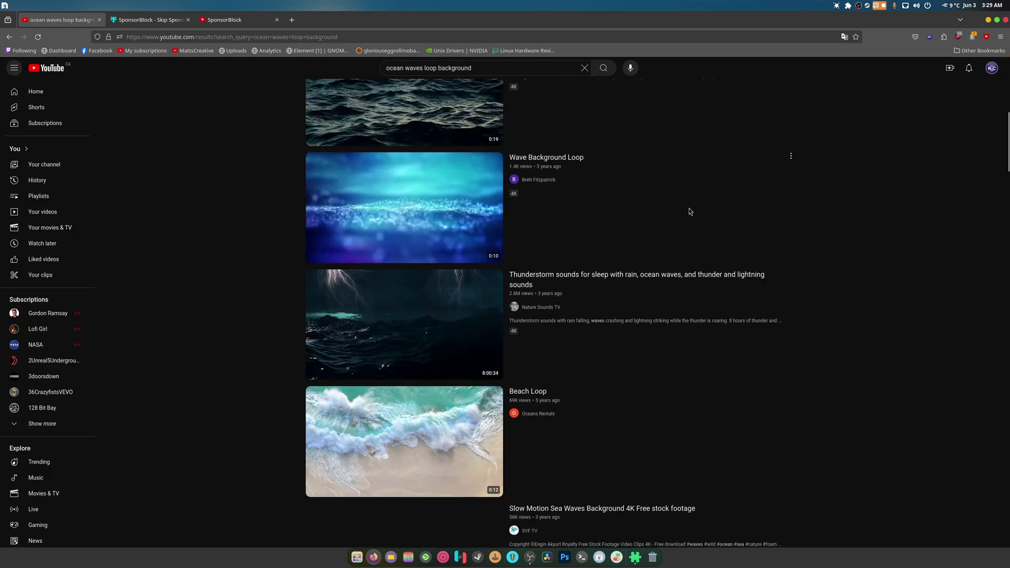
pyautogui.click(428, 222)
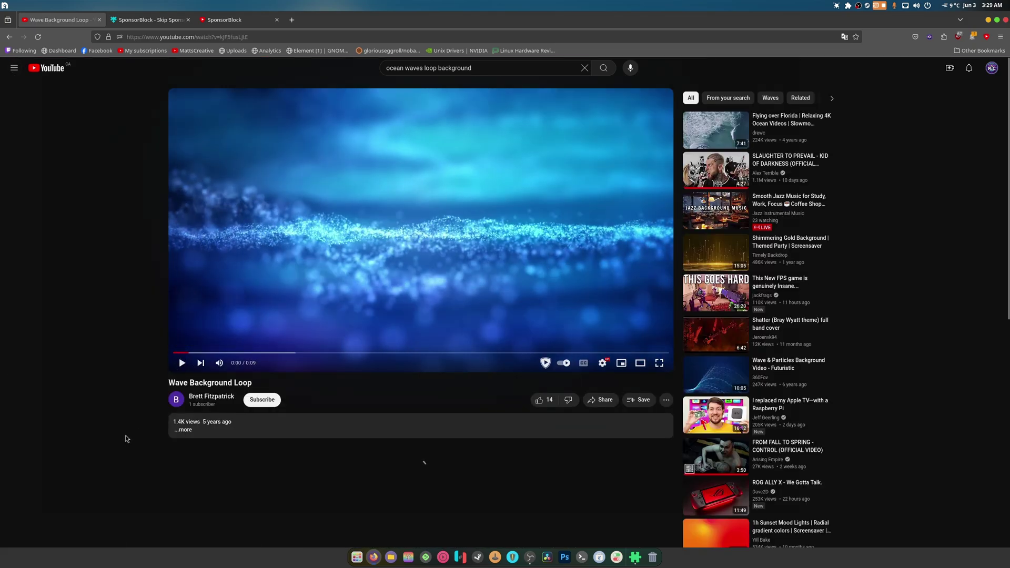
pyautogui.scroll(-2, 125, 439)
pyautogui.click(273, 324)
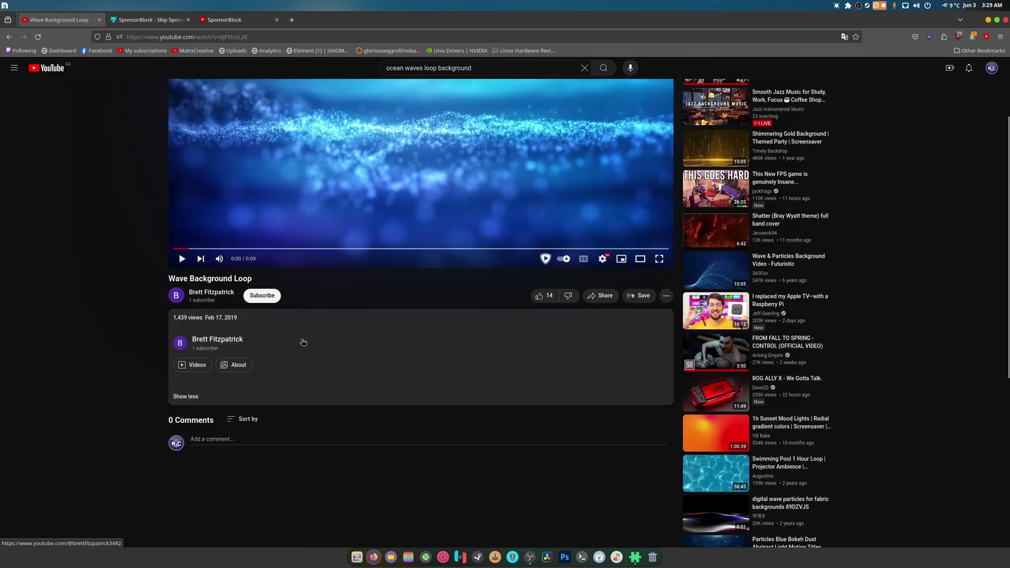
pyautogui.scroll(2, 303, 342)
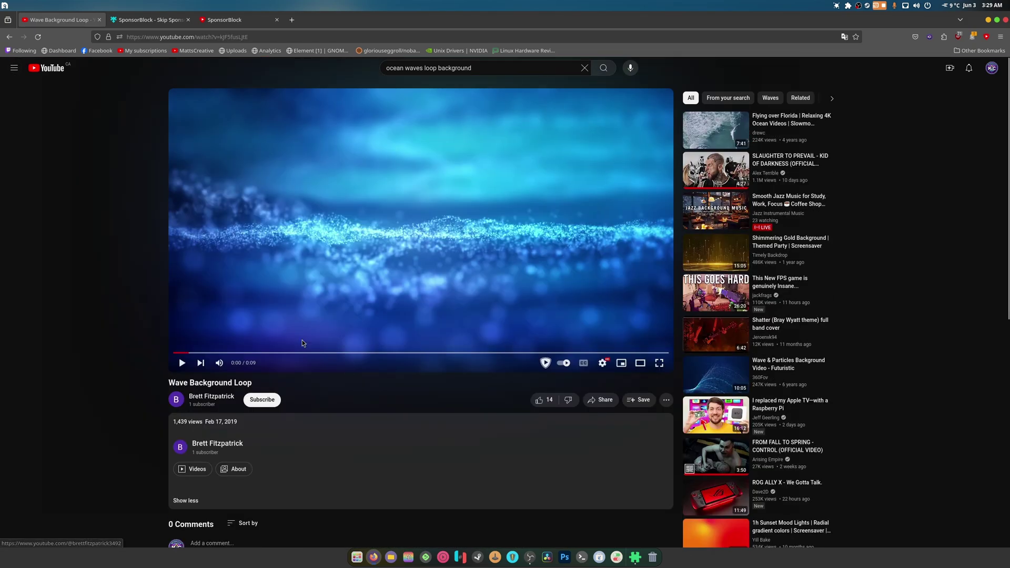
pyautogui.rightClick(311, 185)
# Copy the Wave Background Loop video URL and open google.com in a new tab.
pyautogui.click(353, 218)
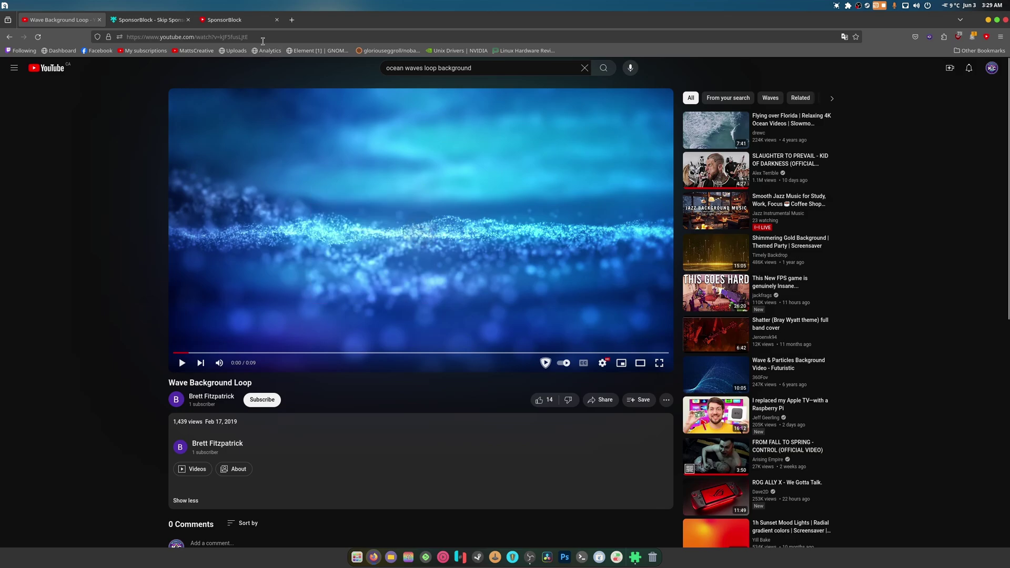
pyautogui.hotkey('ctrl', 't')
pyautogui.write('google.com/')
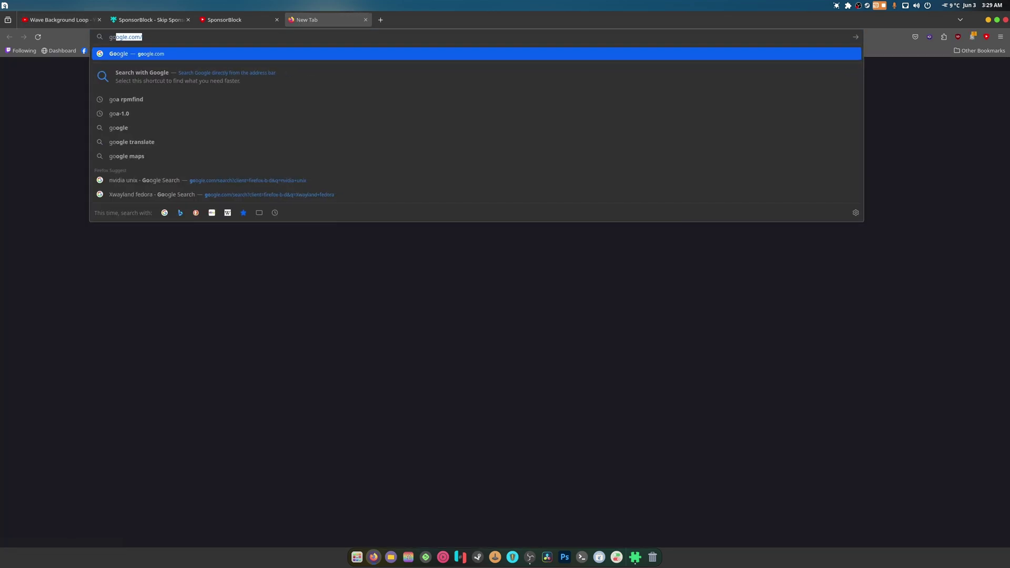
pyautogui.press('Return')
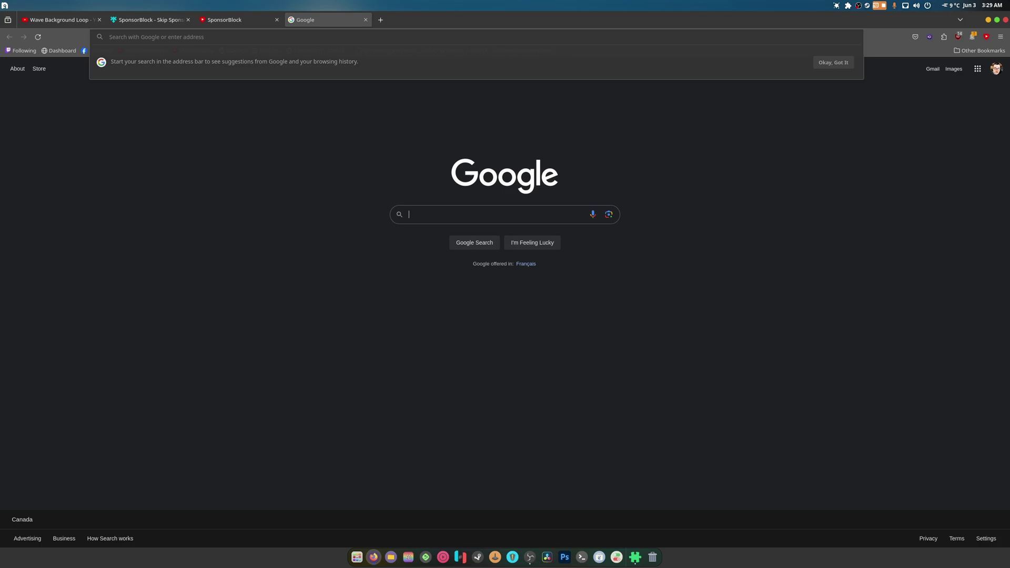
# Search Google for 'download youtube video'.
pyautogui.click(425, 210)
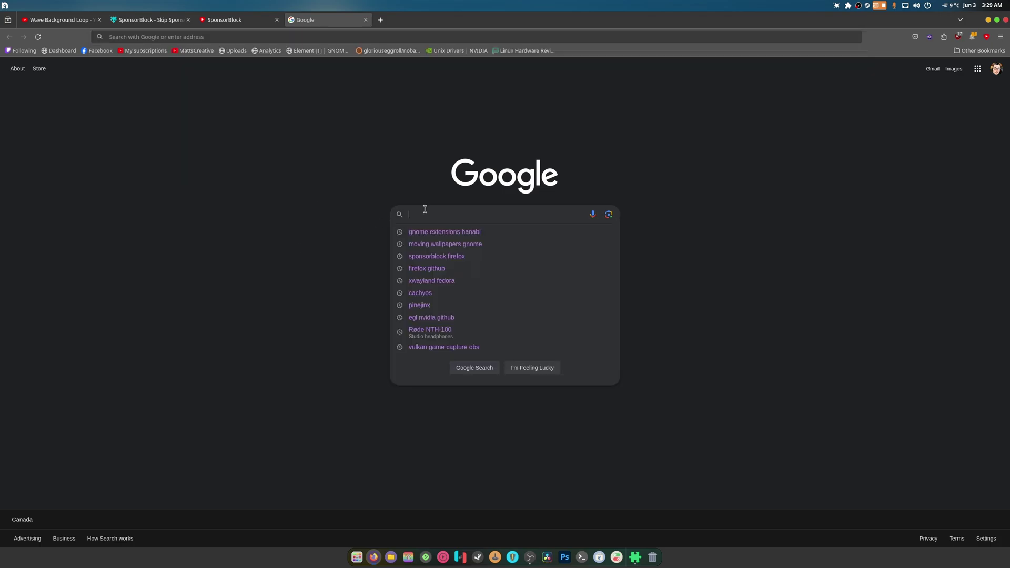
pyautogui.write('download')
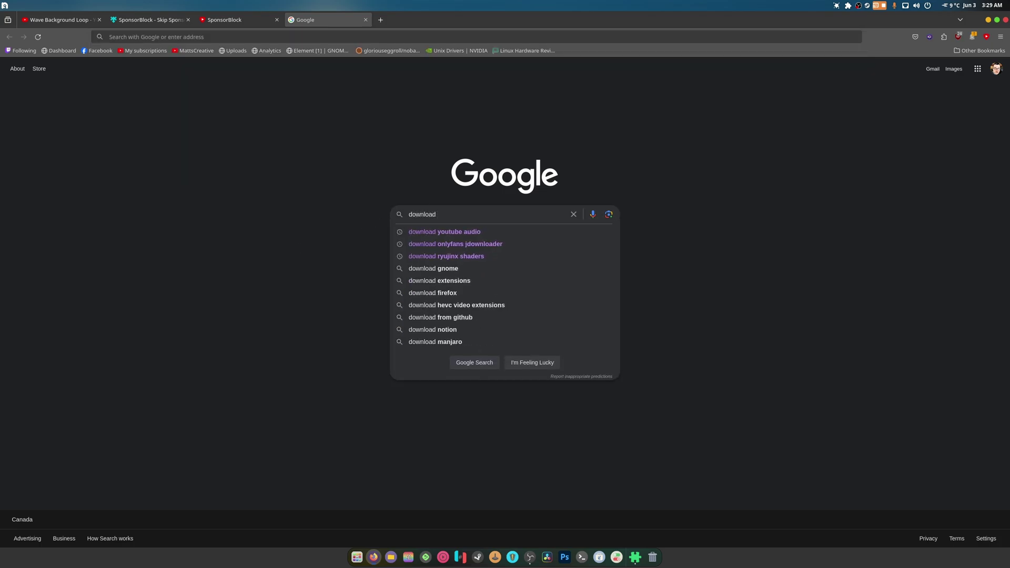
pyautogui.press('Down')
pyautogui.press('BackSpace')
pyautogui.press('BackSpace')
pyautogui.press('BackSpace')
pyautogui.press('BackSpace')
pyautogui.press('BackSpace')
pyautogui.write('vi')
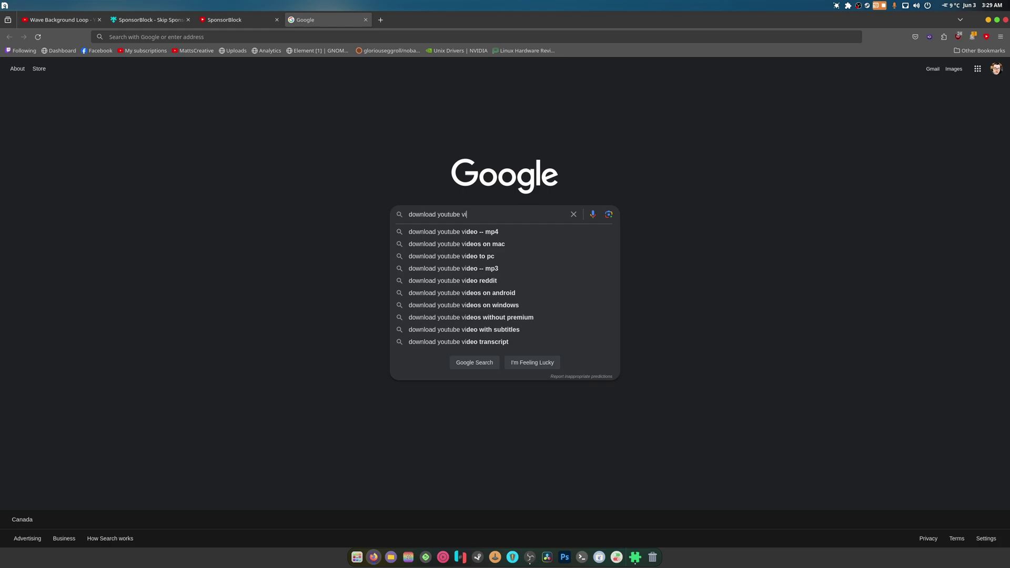
pyautogui.write('deo')
pyautogui.press('Return')
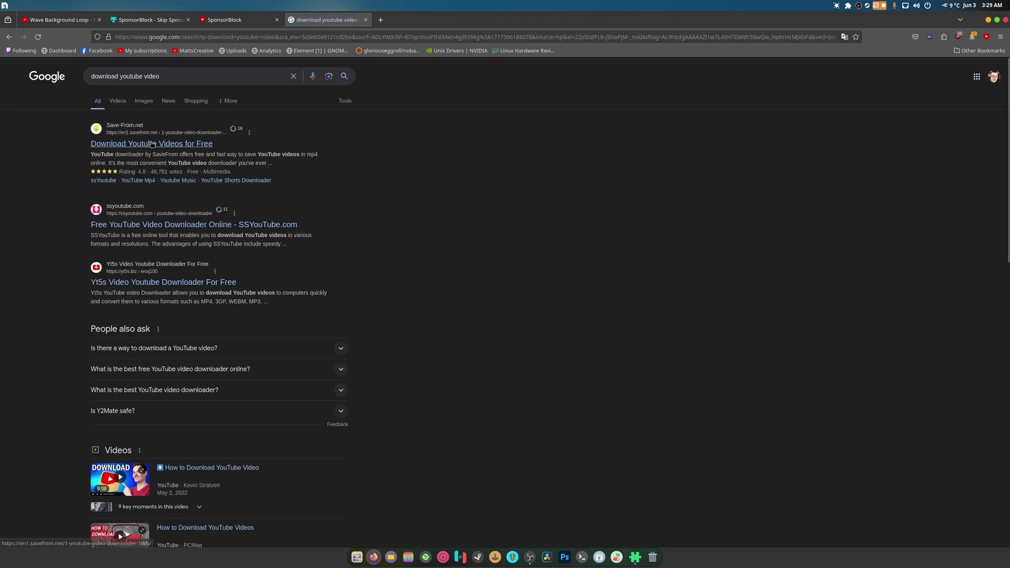
# Open SaveFrom.net, paste the video link, and process it for download.
pyautogui.click(152, 144)
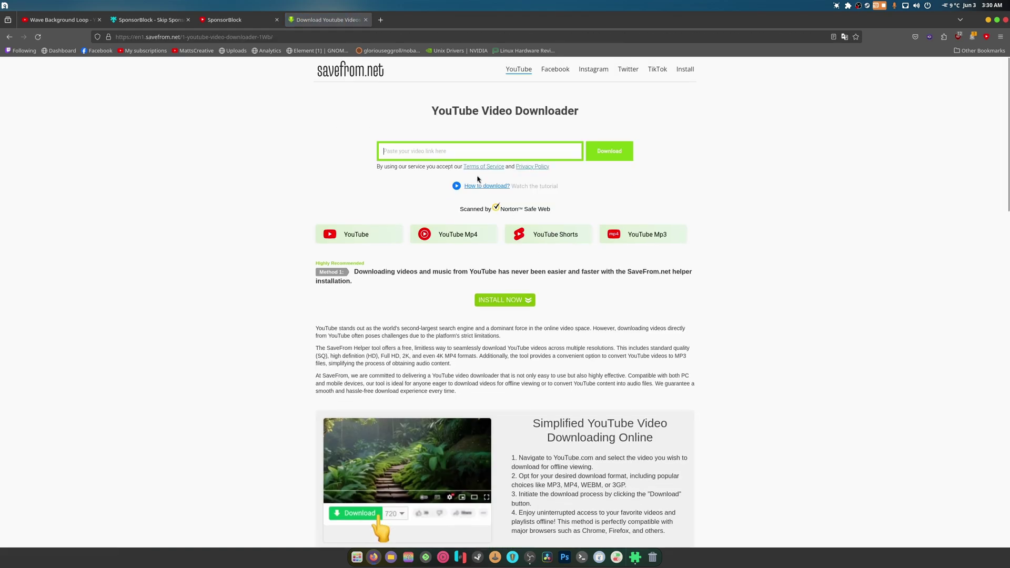
pyautogui.rightClick(432, 147)
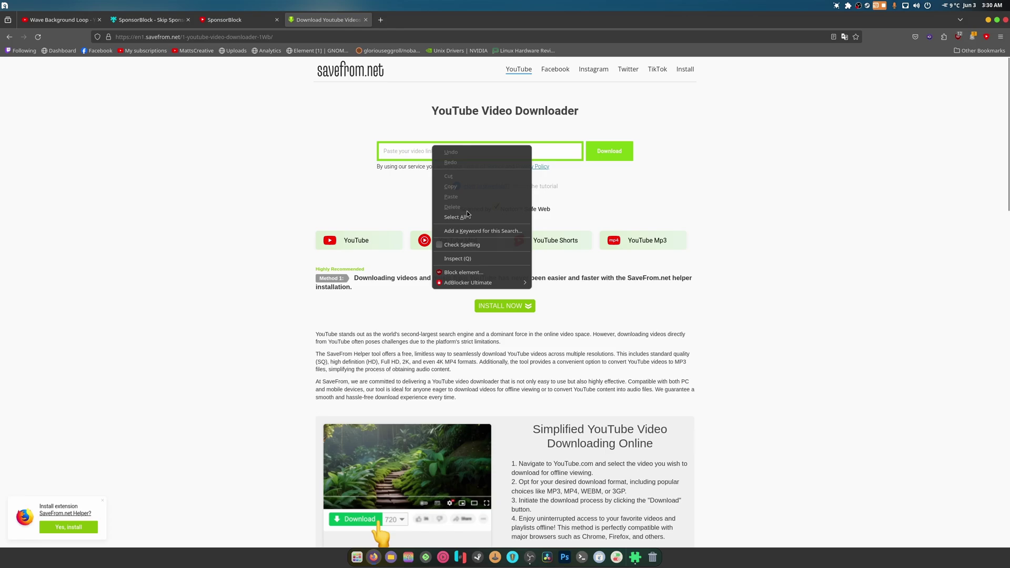
pyautogui.click(401, 152)
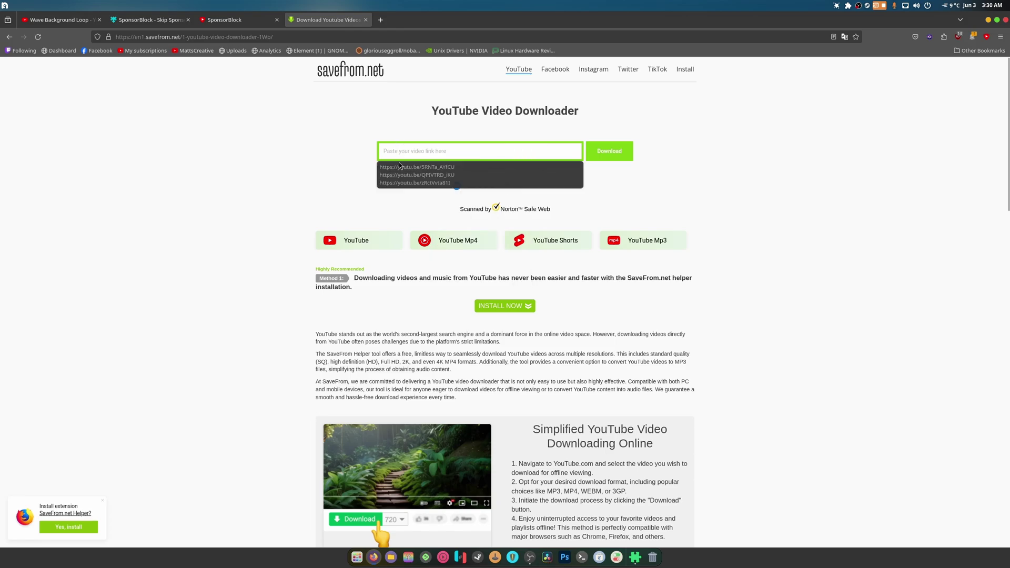
pyautogui.hotkey('ctrl', 'v')
pyautogui.click(596, 155)
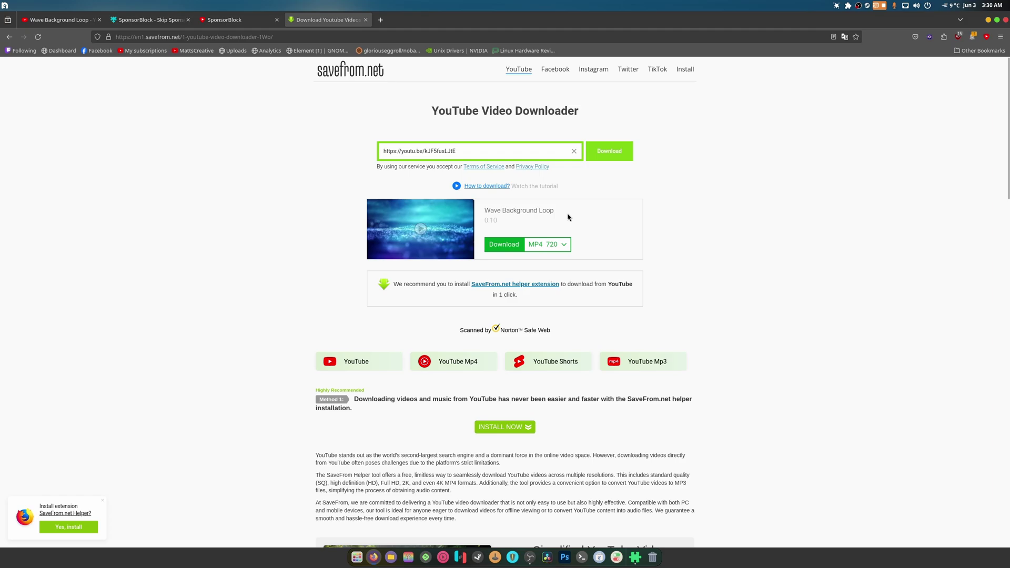
# Download the video as MP4 720 and minimize the browser.
pyautogui.click(564, 244)
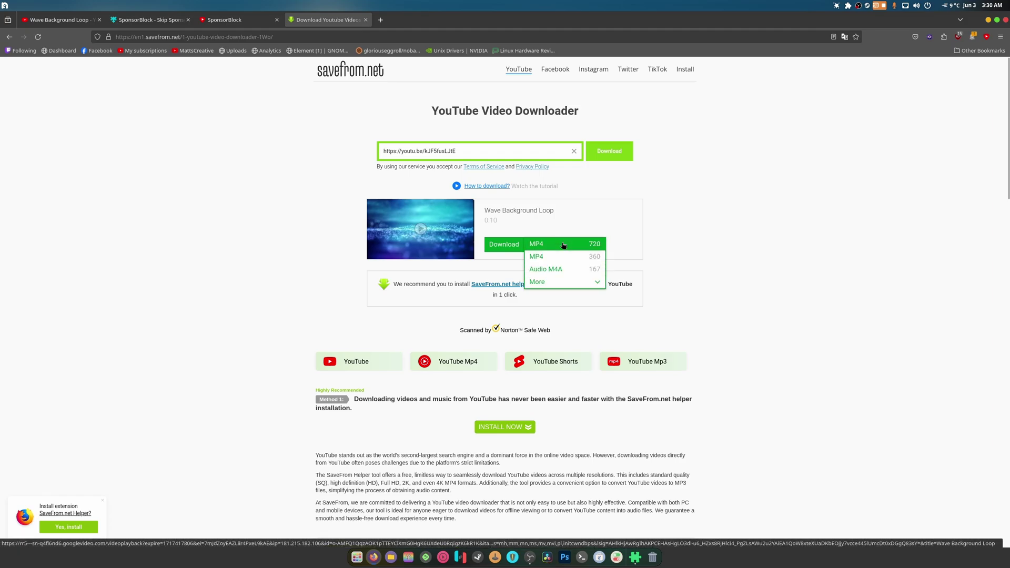
pyautogui.click(647, 237)
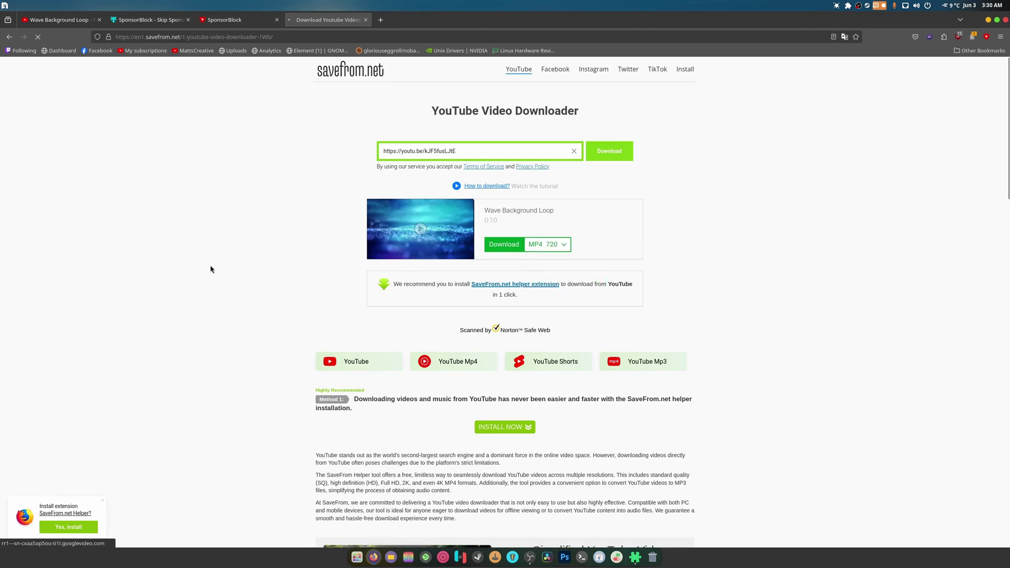
pyautogui.click(988, 21)
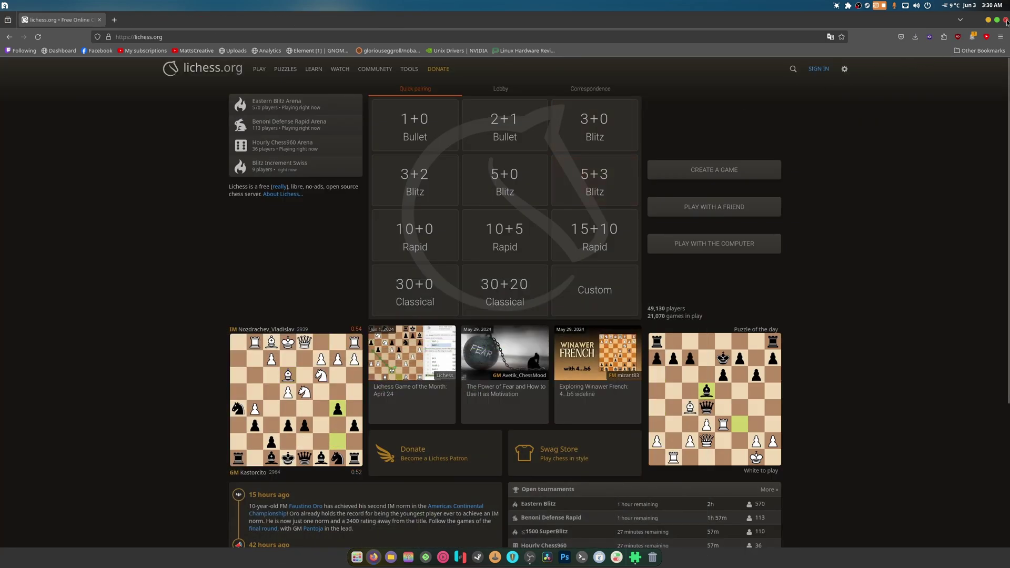
# Set Video Path to Wave Background Loop.mp4 in Downloads, then launch System Monitor.
pyautogui.click(1005, 21)
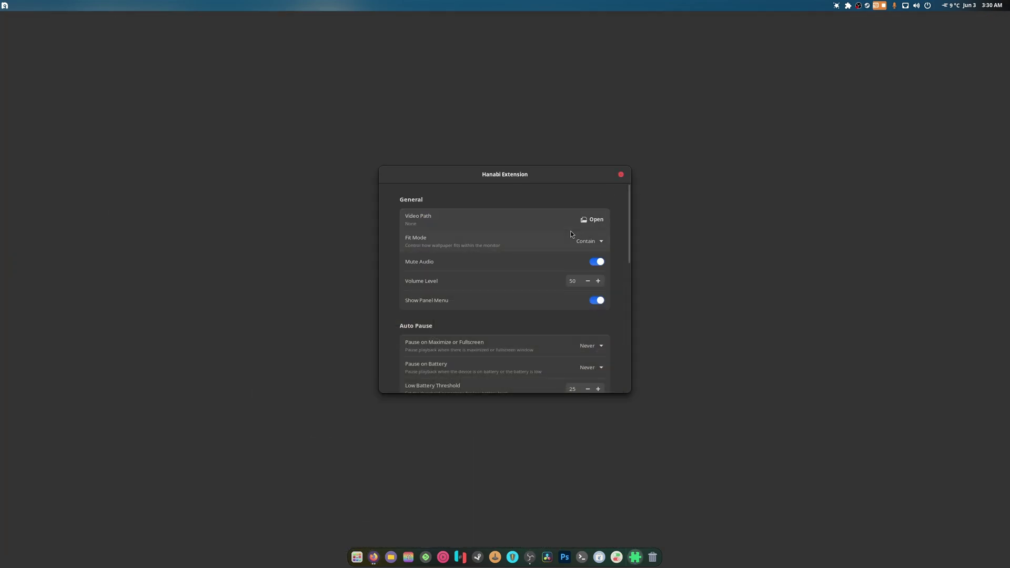
pyautogui.click(591, 220)
pyautogui.click(266, 134)
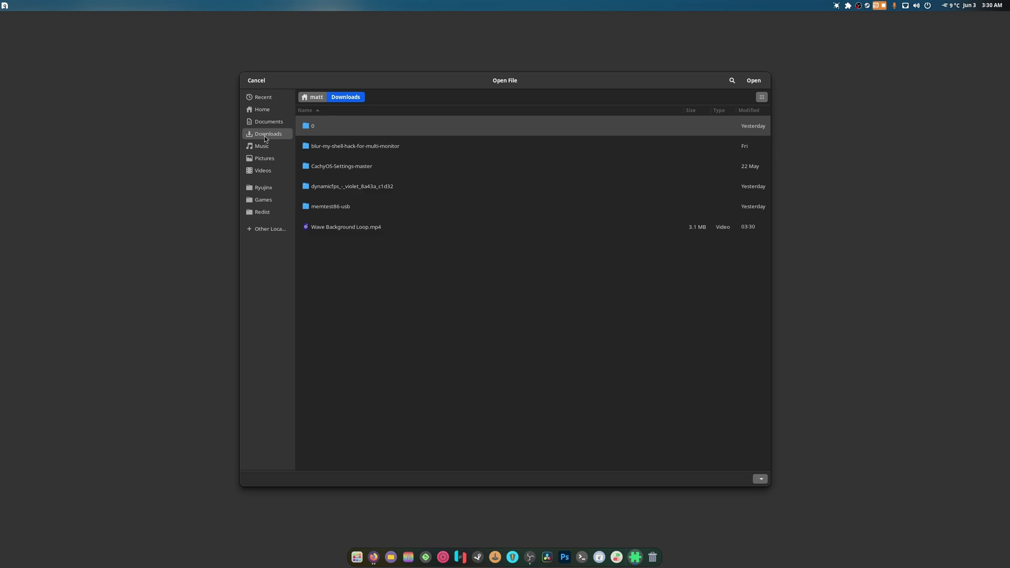
pyautogui.doubleClick(349, 227)
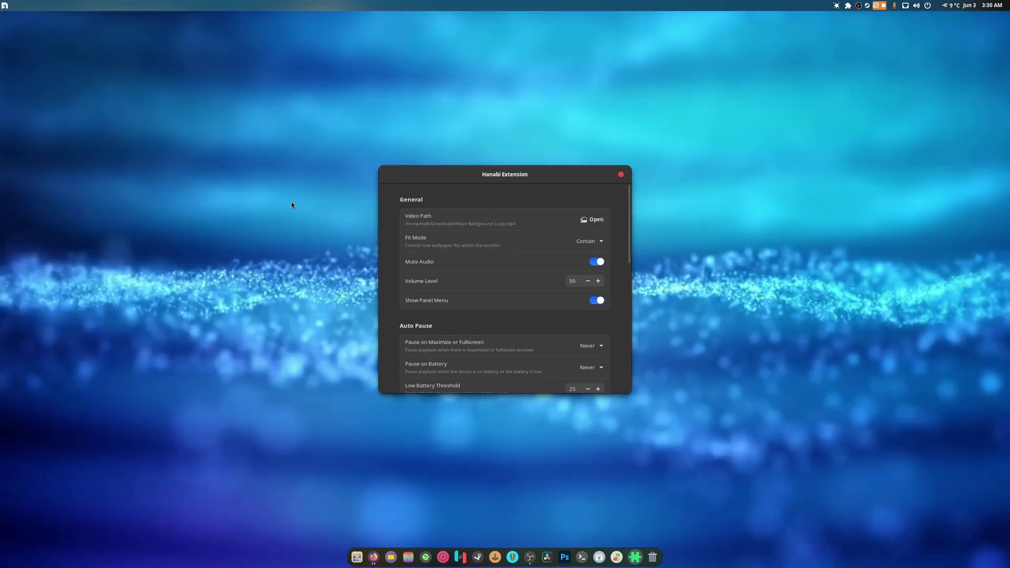
pyautogui.press('super')
pyautogui.press('Return')
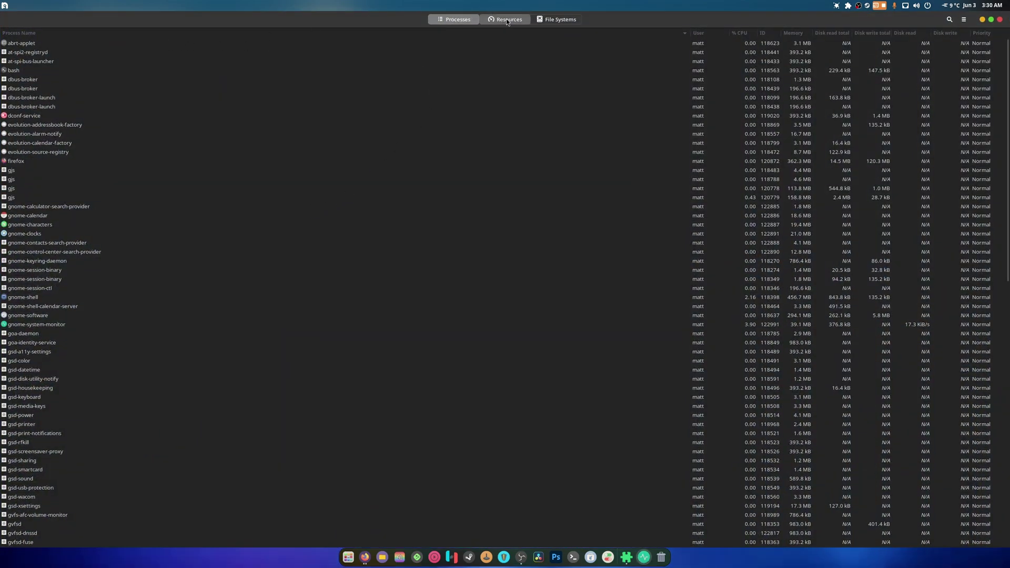
# Switch System Monitor to Resources, then search the launcher for 'mis' and dismiss it.
pyautogui.click(506, 20)
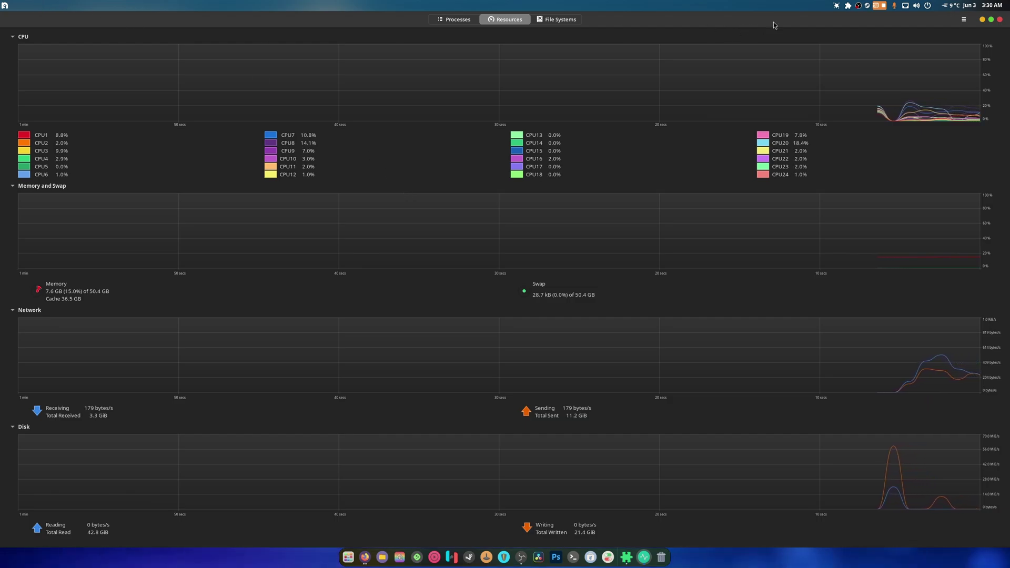
pyautogui.press('super')
pyautogui.write('miss')
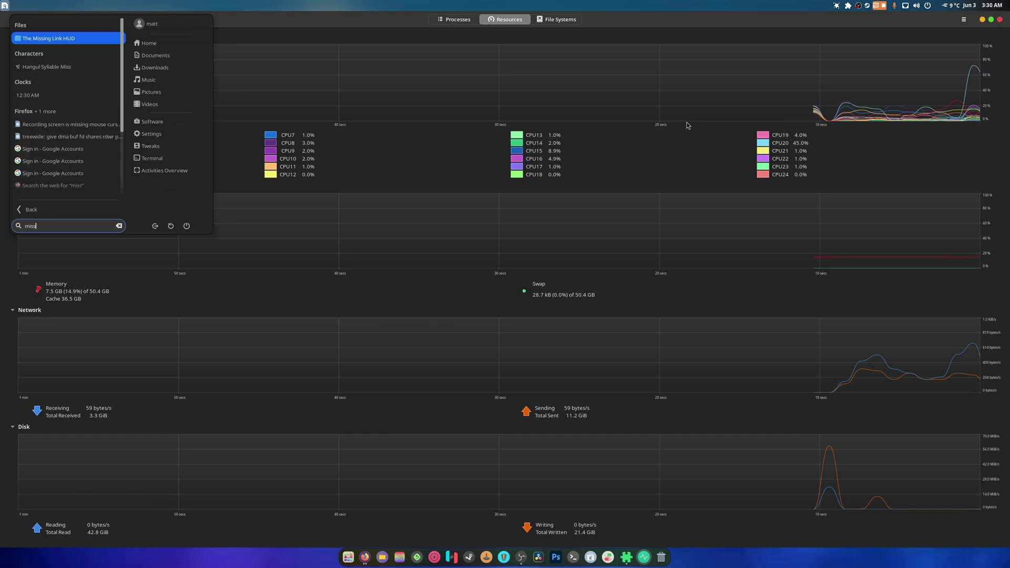
pyautogui.press('Escape')
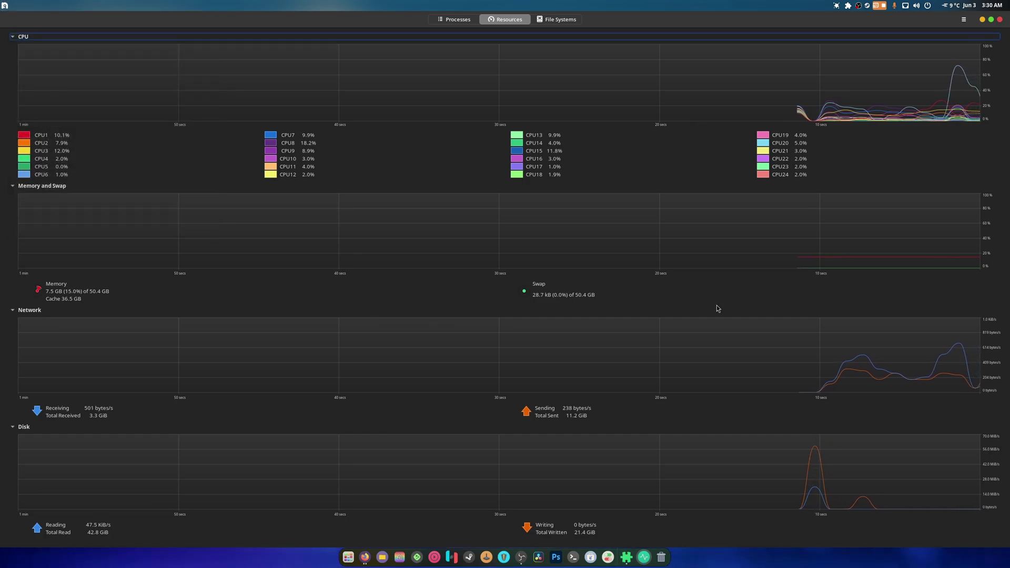
# In maximized GNOME Software, search 'mission' and install Mission Center from Flathub.
pyautogui.click(591, 559)
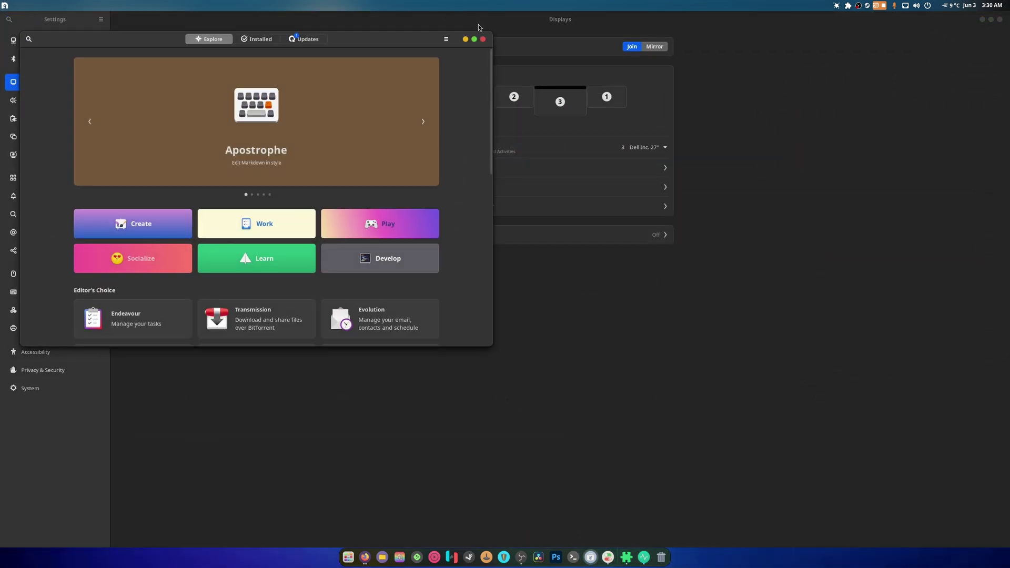
pyautogui.doubleClick(414, 43)
pyautogui.click(10, 21)
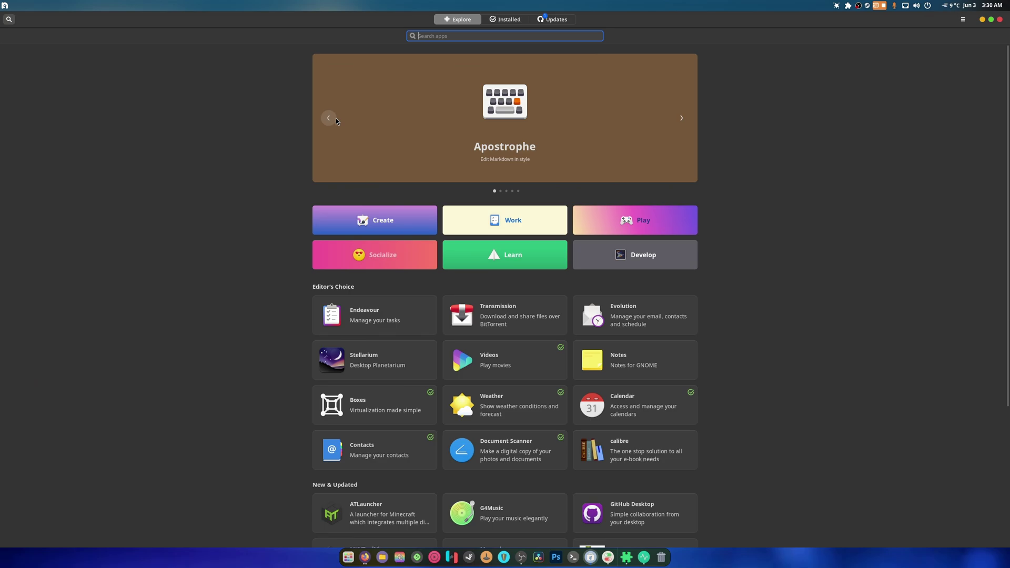
pyautogui.write('mission')
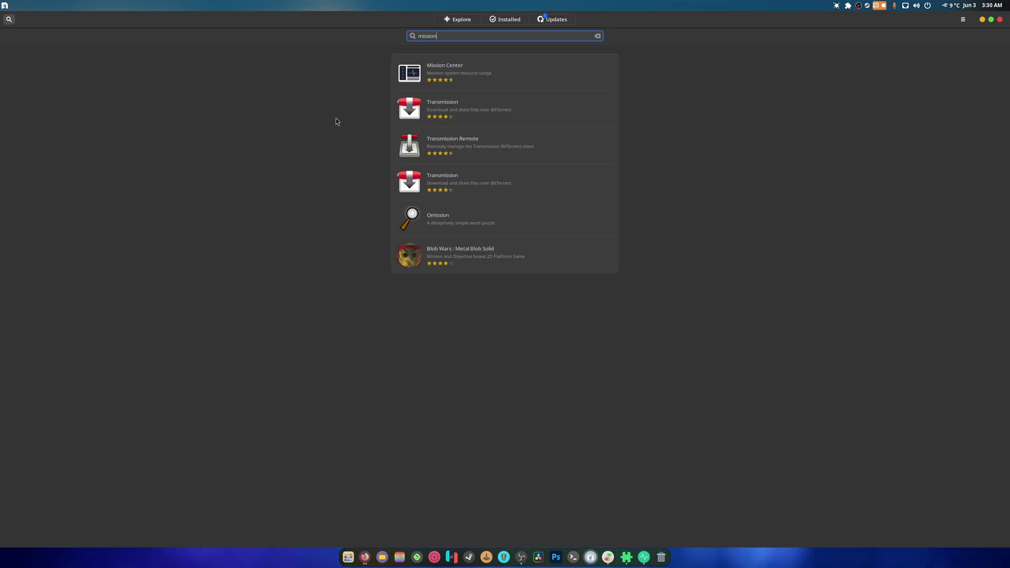
pyautogui.write(' control')
pyautogui.press('BackSpace')
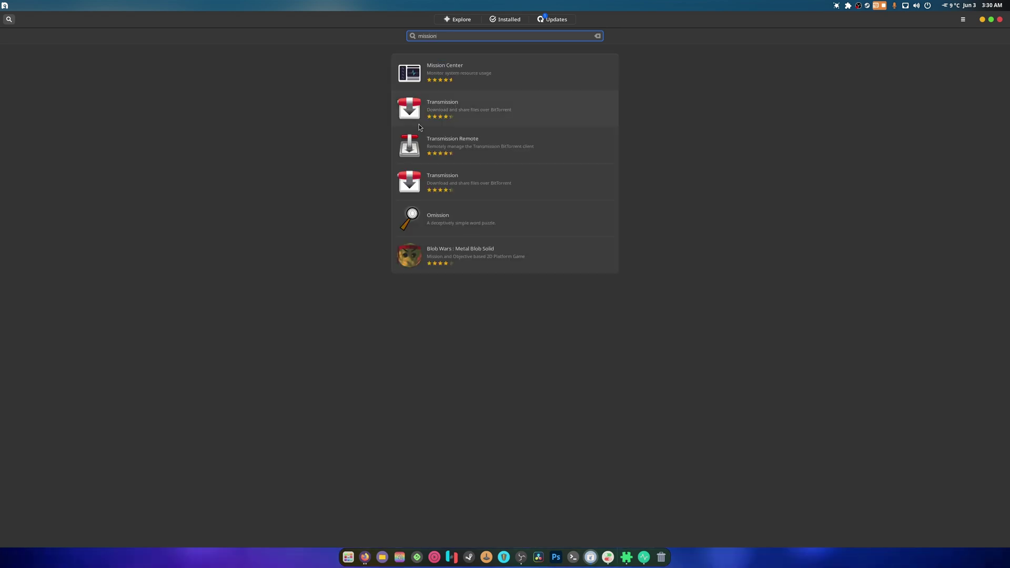
pyautogui.click(510, 61)
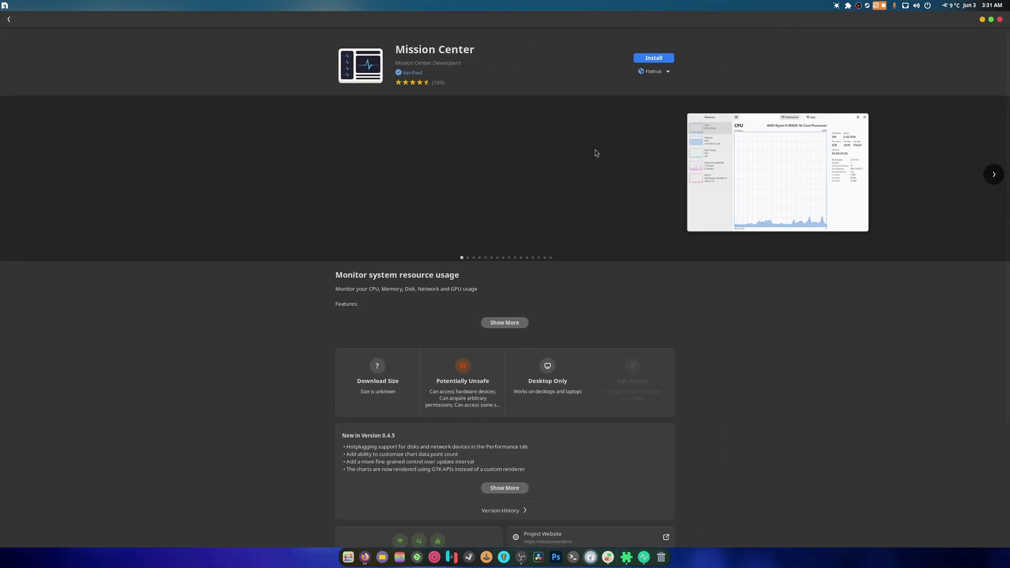
pyautogui.click(650, 59)
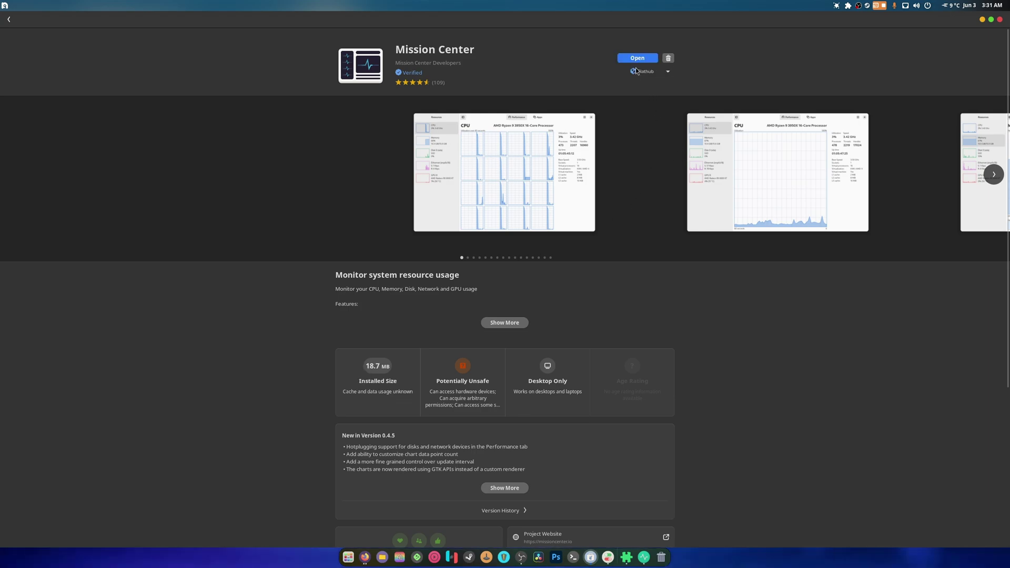
# Launch Mission Center maximized and show the GPU 0 (NVIDIA GeForce RTX 4070) usage graphs.
pyautogui.click(637, 58)
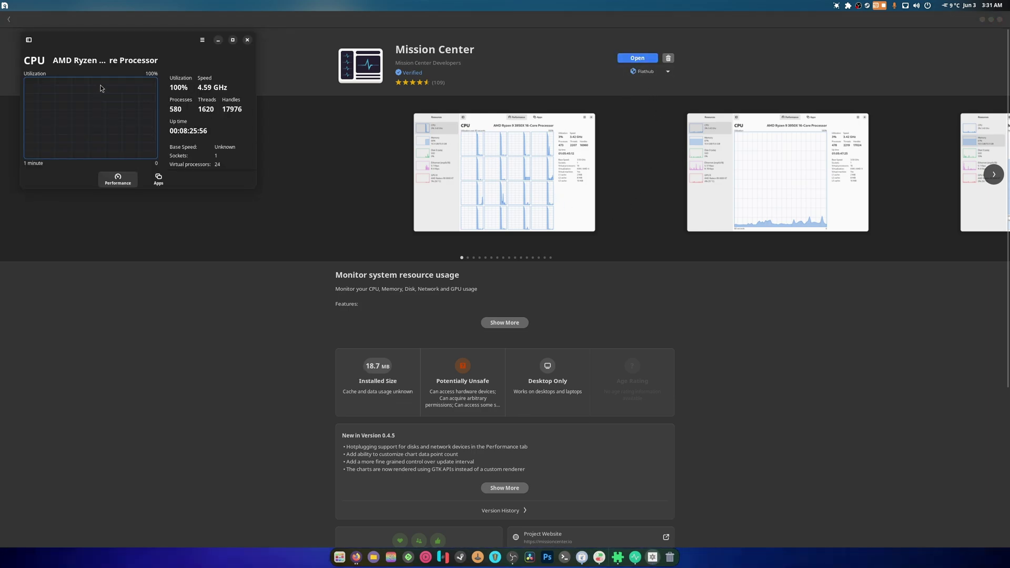
pyautogui.moveTo(148, 45); pyautogui.dragTo(452, 155)
pyautogui.doubleClick(453, 155)
pyautogui.click(56, 335)
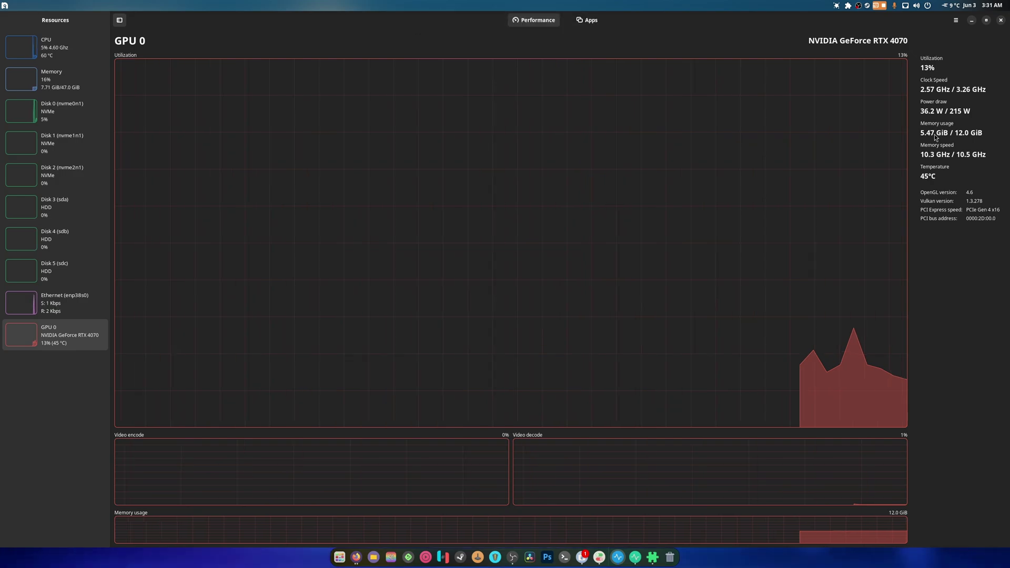
# Quit System Monitor from its dock menu.
pyautogui.rightClick(635, 556)
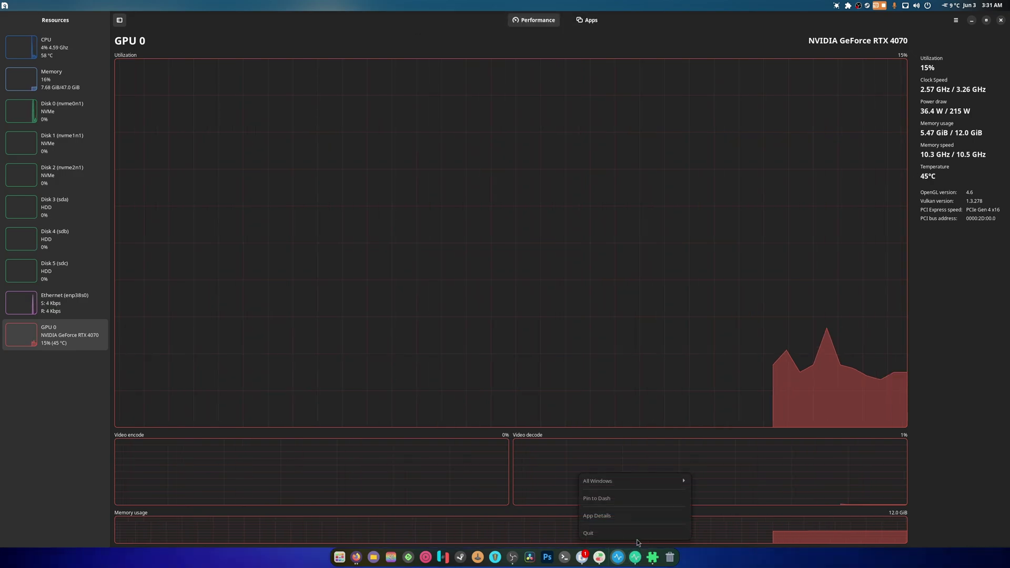
pyautogui.click(636, 537)
pyautogui.click(644, 534)
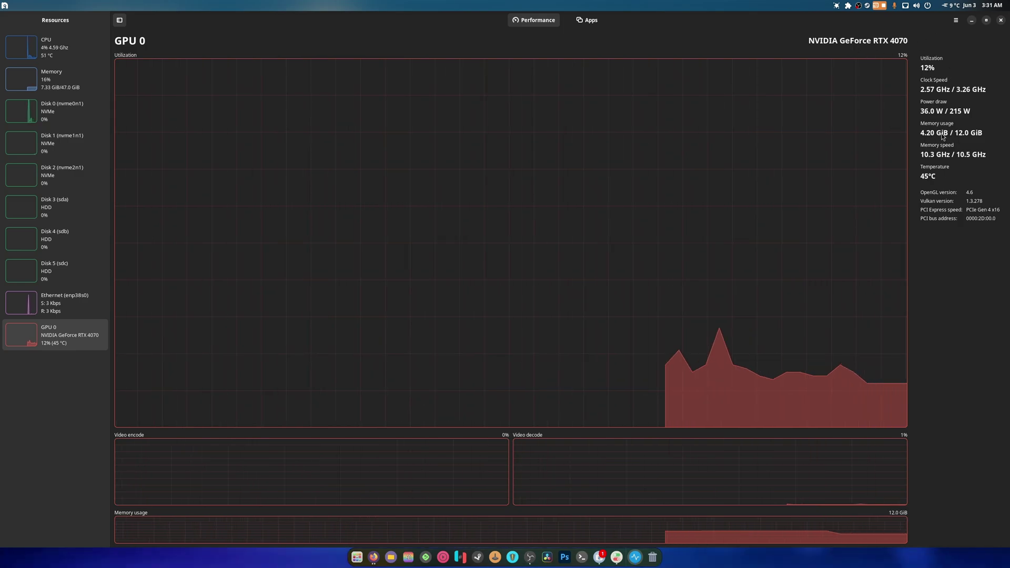
# Disable Hanabi Extension in the Extension List to compare GPU load, then re-enable it.
pyautogui.click(846, 6)
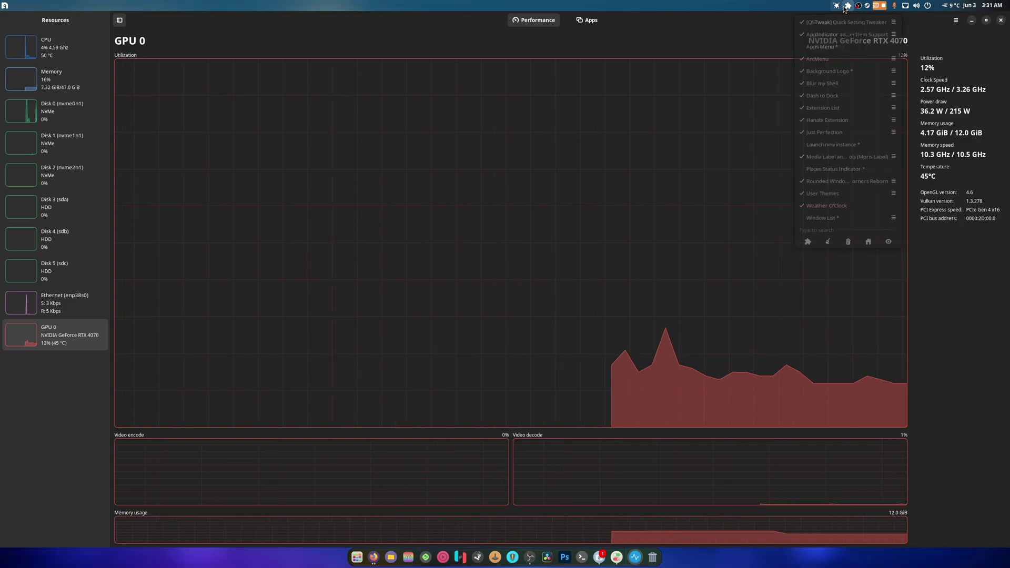
pyautogui.click(844, 6)
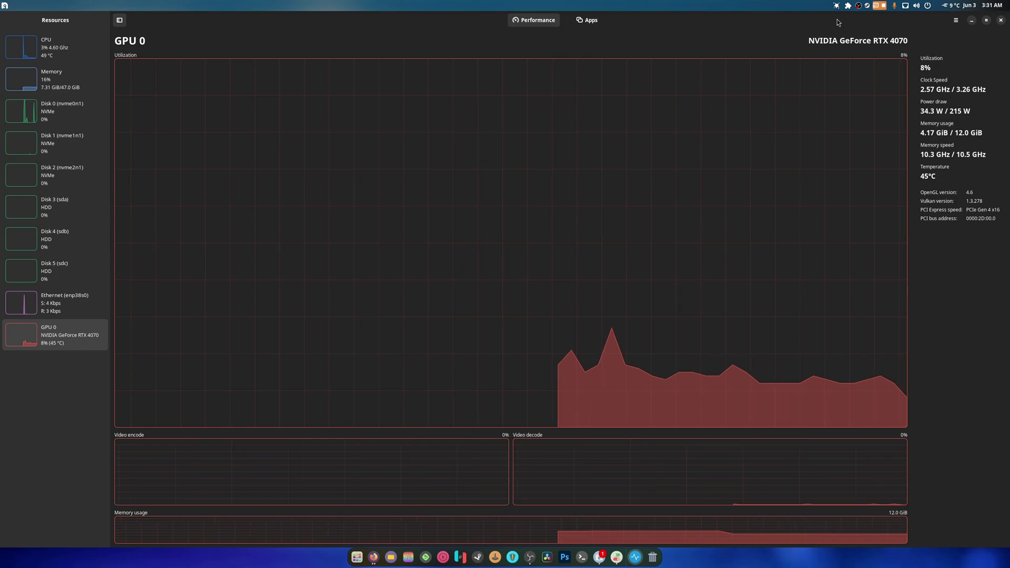
pyautogui.click(848, 6)
pyautogui.click(848, 8)
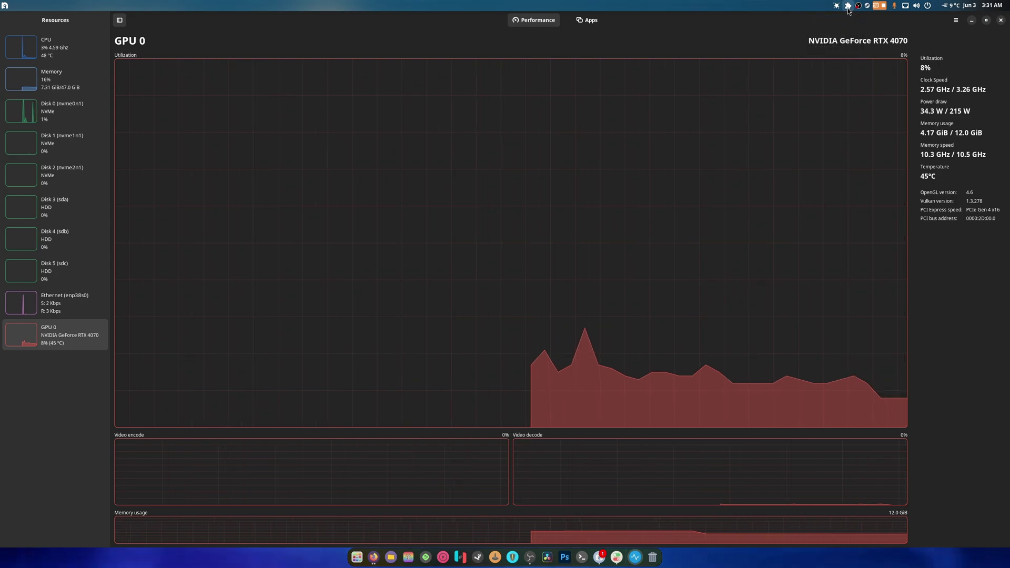
pyautogui.click(848, 7)
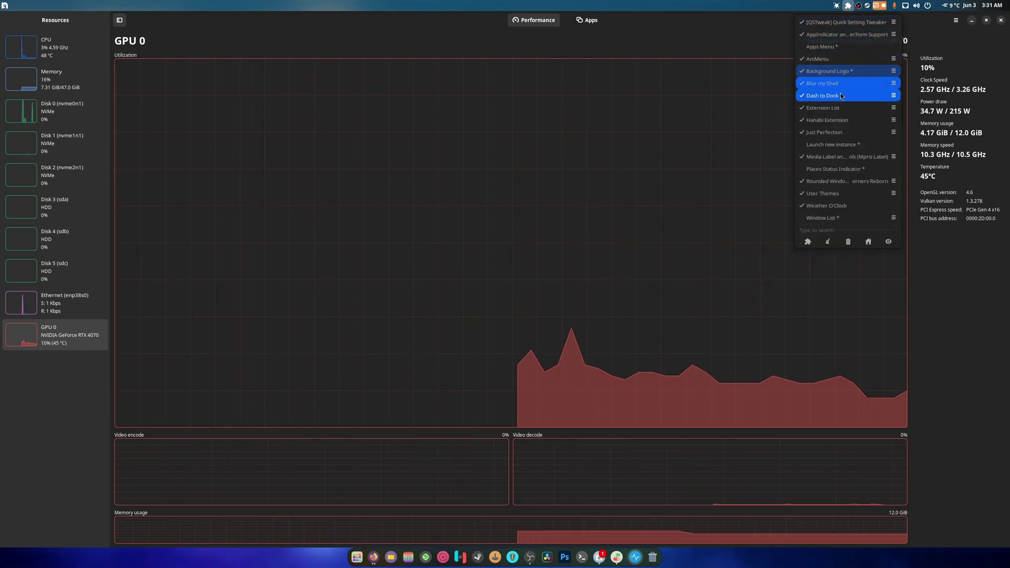
pyautogui.click(832, 120)
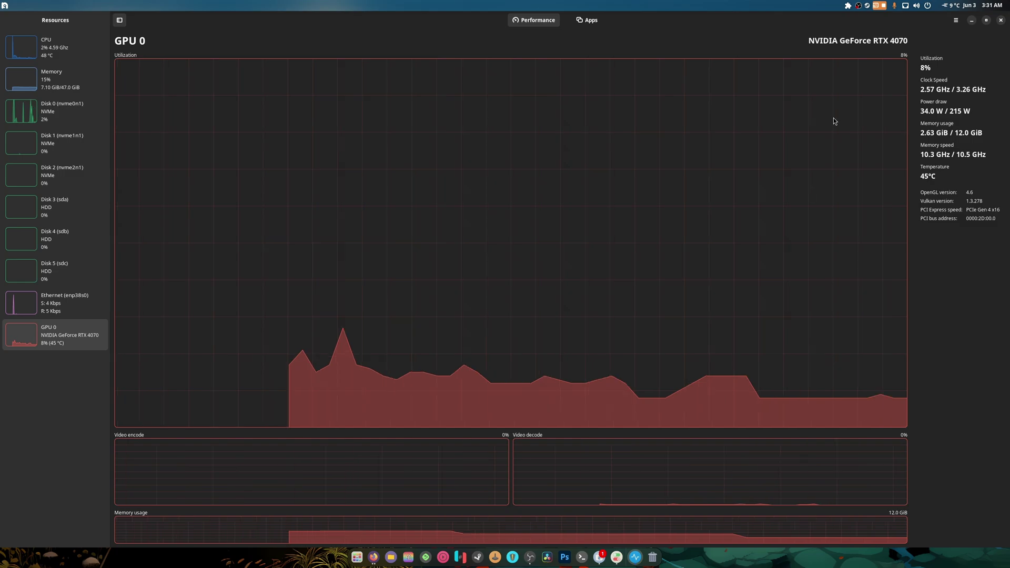
pyautogui.click(847, 5)
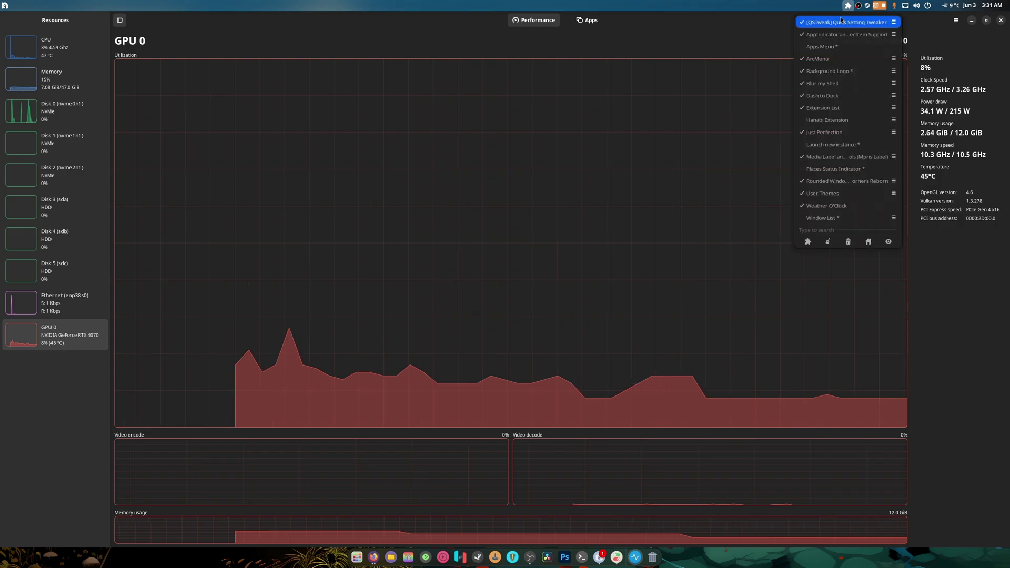
pyautogui.click(833, 120)
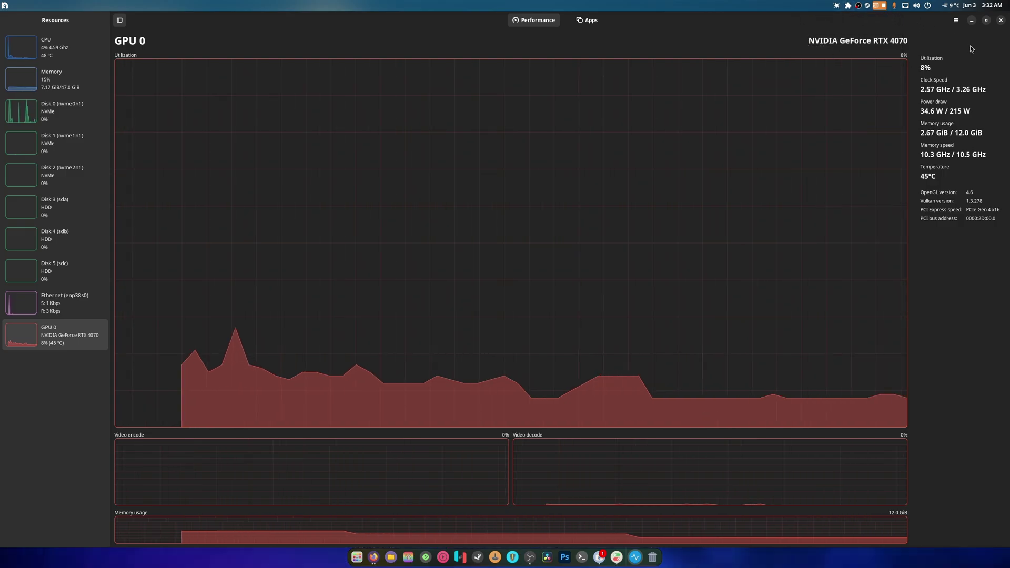
# Un-maximize Mission Center, quit Software, close Settings, and centre the window over the wallpaper.
pyautogui.moveTo(968, 21); pyautogui.dragTo(626, 77)
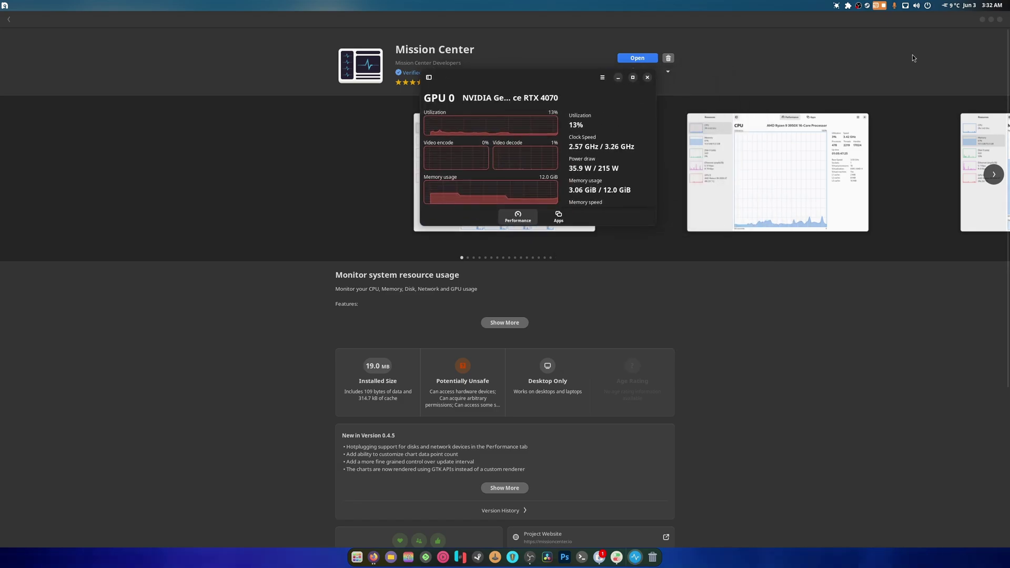
pyautogui.hotkey('ctrl', 'q')
pyautogui.click(1000, 20)
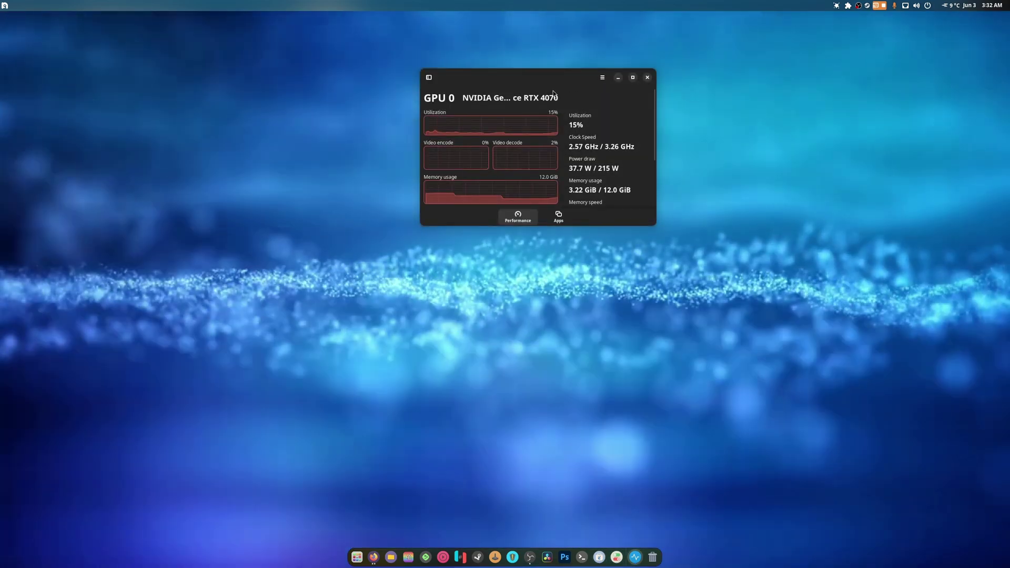
pyautogui.moveTo(550, 83); pyautogui.dragTo(456, 231)
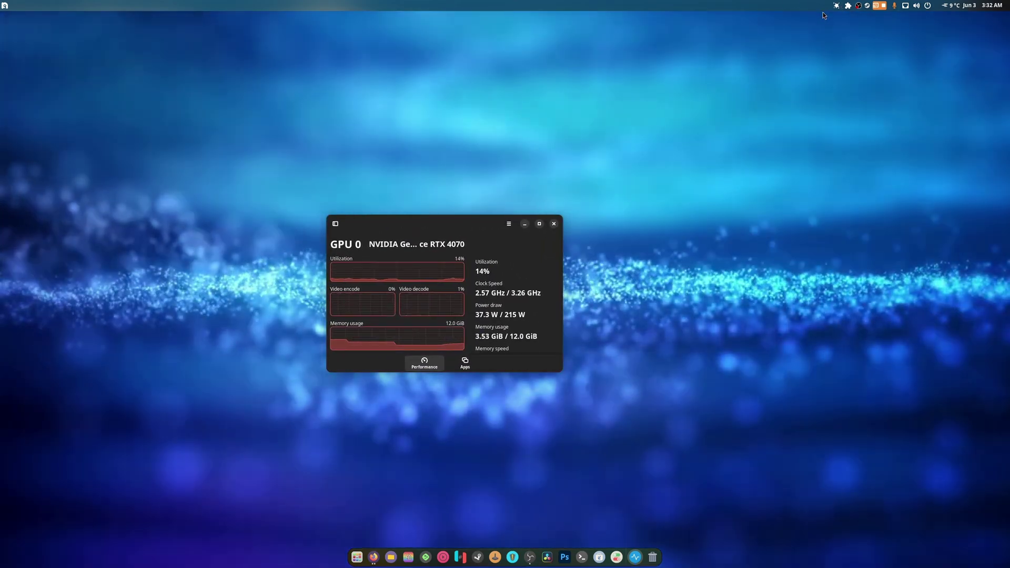